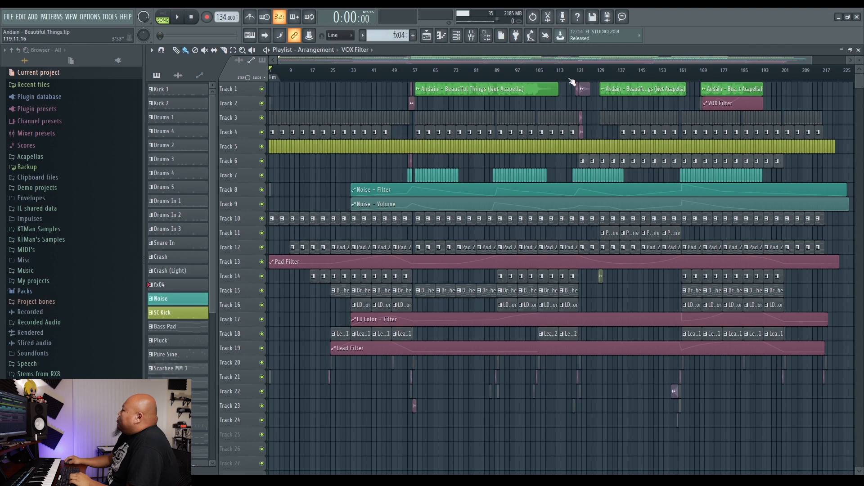
left_click(457, 36)
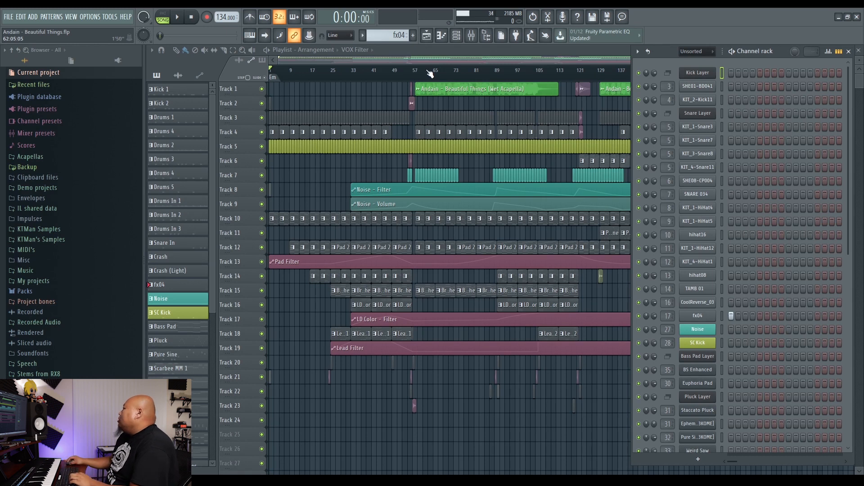
left_click_drag(444, 59, 445, 66)
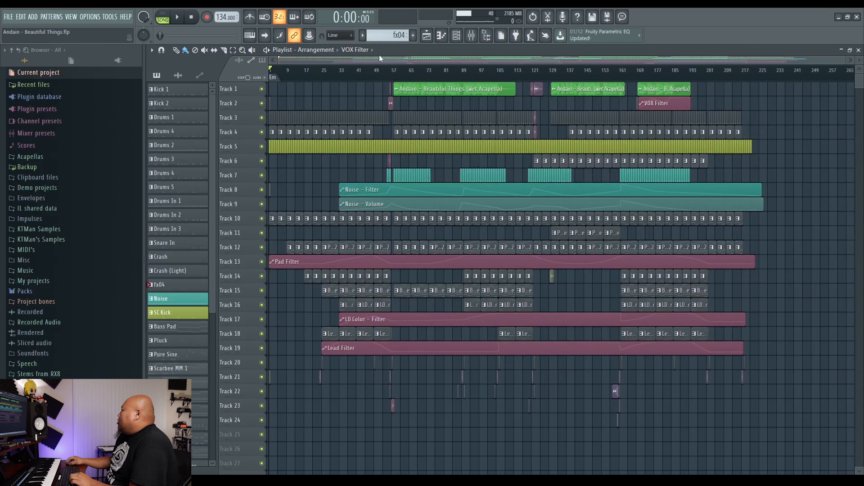
left_click(456, 35)
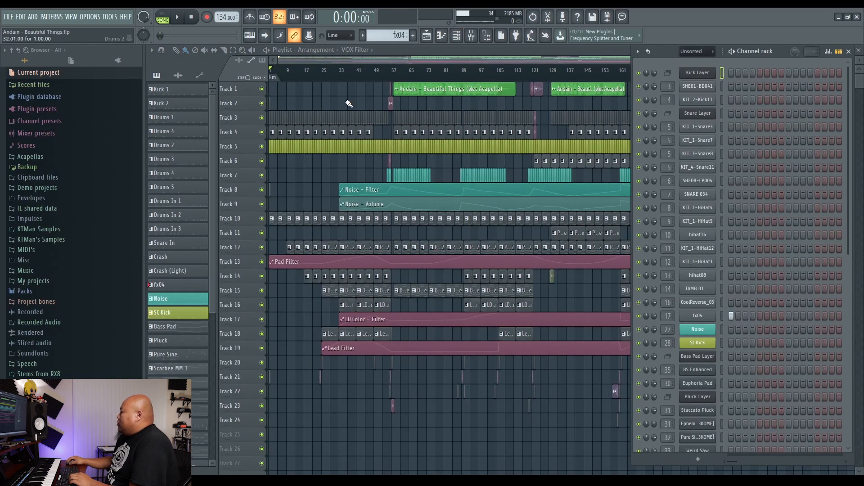
left_click_drag(346, 69, 346, 74)
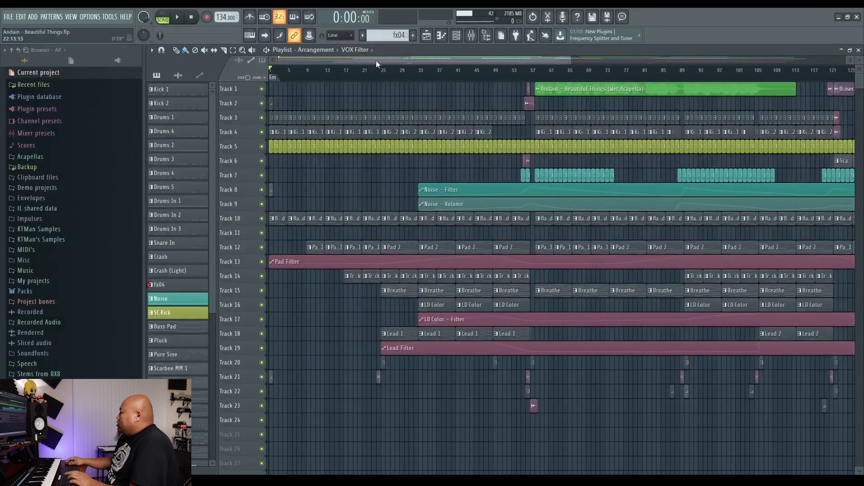
Enlarge playlist tracks 10, 12 and 14 so their notes are readable, and move the song position to bar 21
left_click_drag(248, 224, 245, 303)
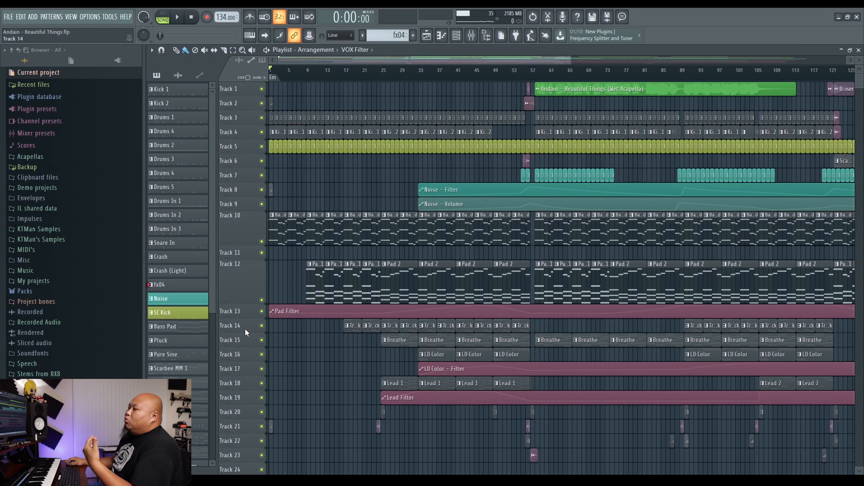
left_click_drag(245, 332, 251, 364)
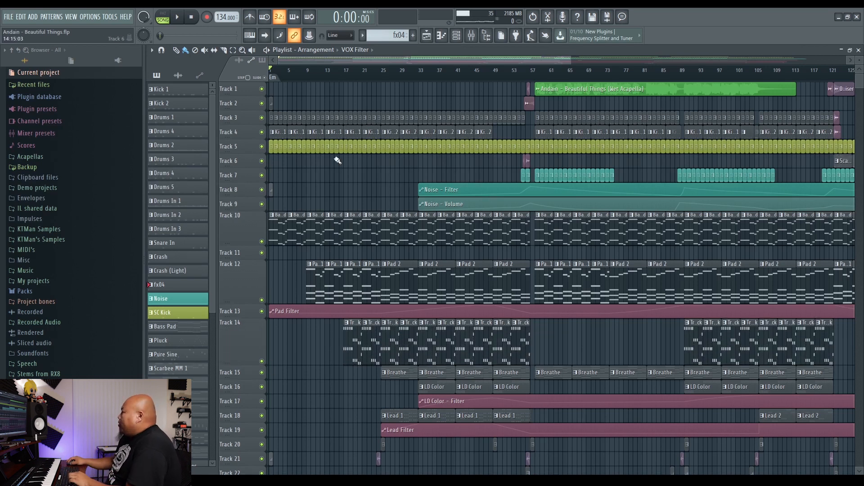
left_click(363, 77)
scroll(381, 56, "up", 4)
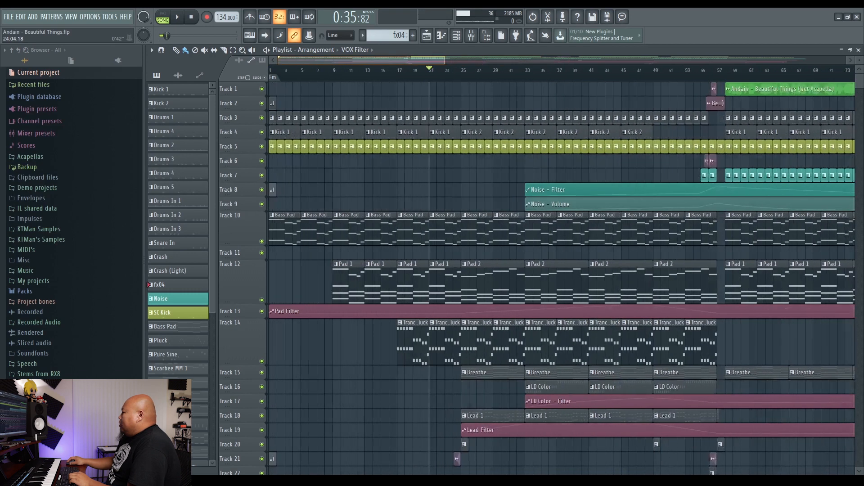
scroll(382, 59, "down", 4)
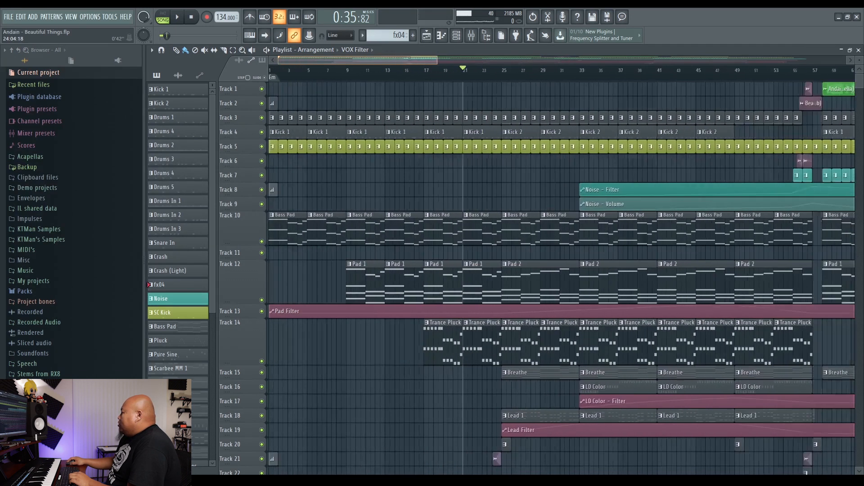
Enlarge playlist tracks 15 and 16, and make the Breathe pattern on track 15 the current pattern
left_click_drag(245, 379, 244, 409)
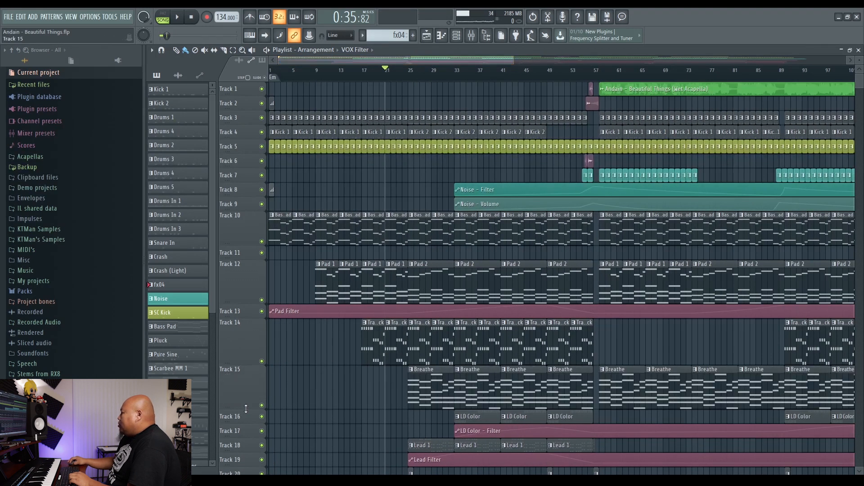
left_click(408, 372)
scroll(347, 353, "down", 3)
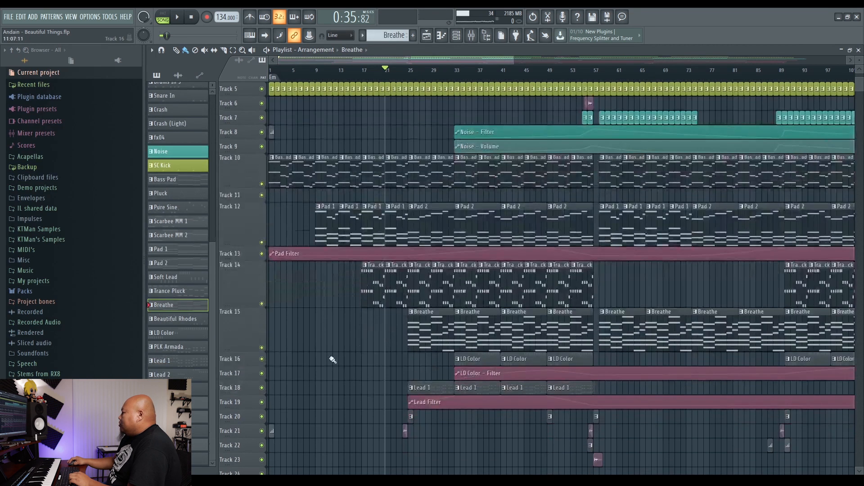
left_click_drag(249, 372, 270, 410)
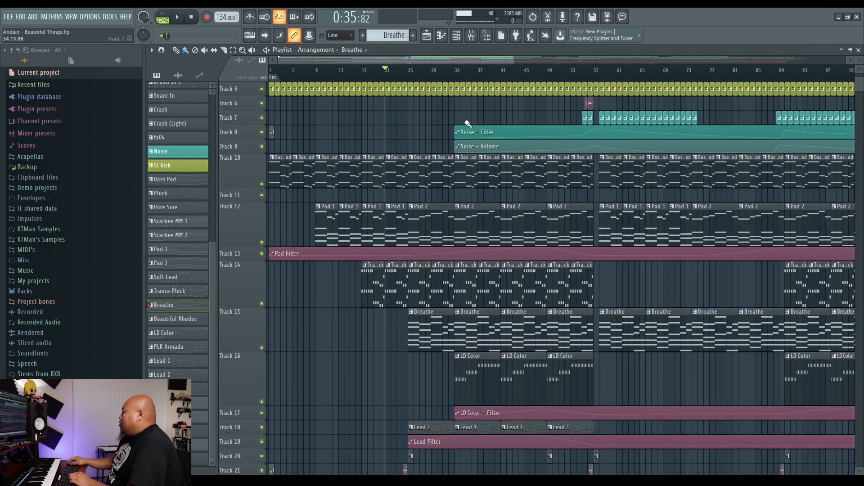
Move the song position to bar 33 and open the LD Color pattern's whole note sequence in the piano roll, in pattern mode
left_click(460, 73)
scroll(473, 373, "up", 2)
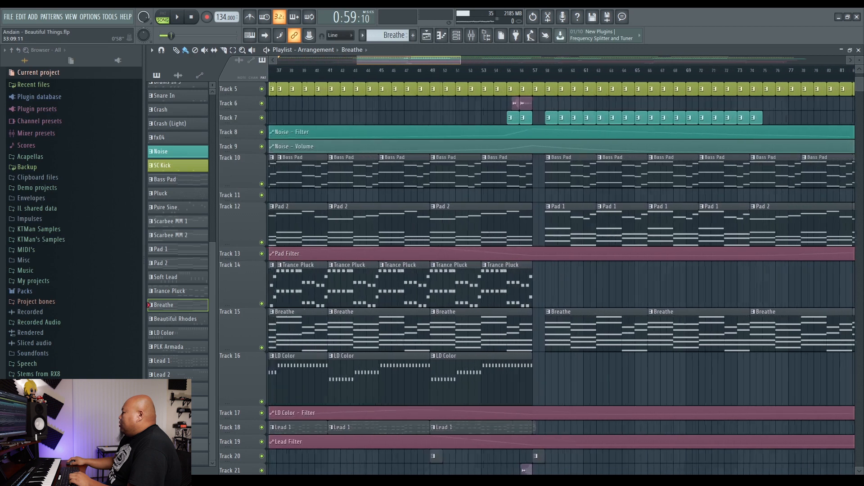
double_click(472, 374)
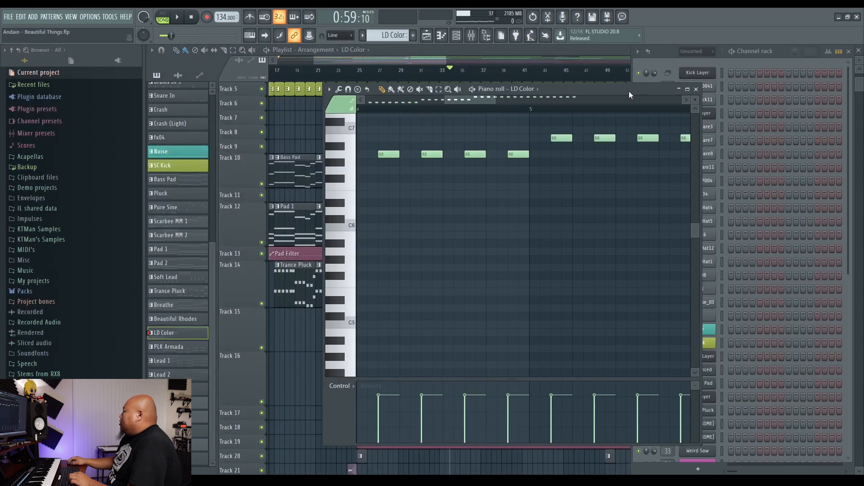
left_click_drag(630, 92, 568, 96)
left_click_drag(781, 52, 776, 53)
left_click(169, 20)
left_click_drag(498, 107, 495, 135)
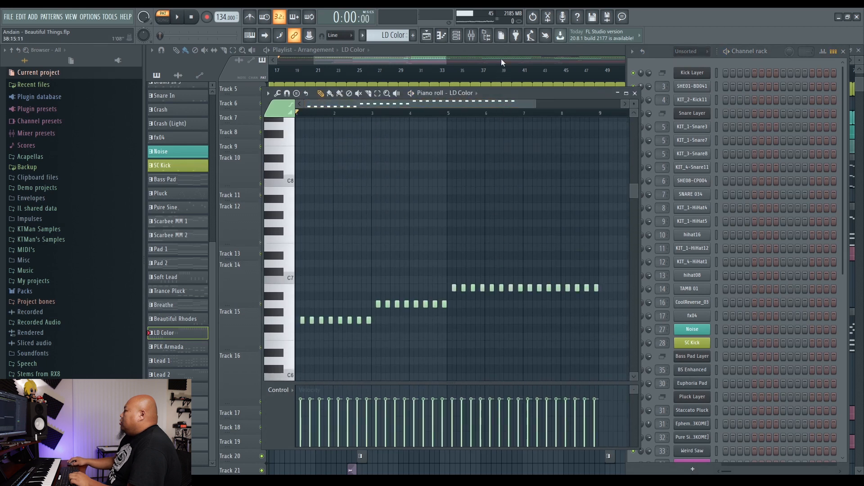
Return to the playlist in song mode and move the song position to bar 54
left_click(501, 67)
left_click_drag(523, 72, 554, 71)
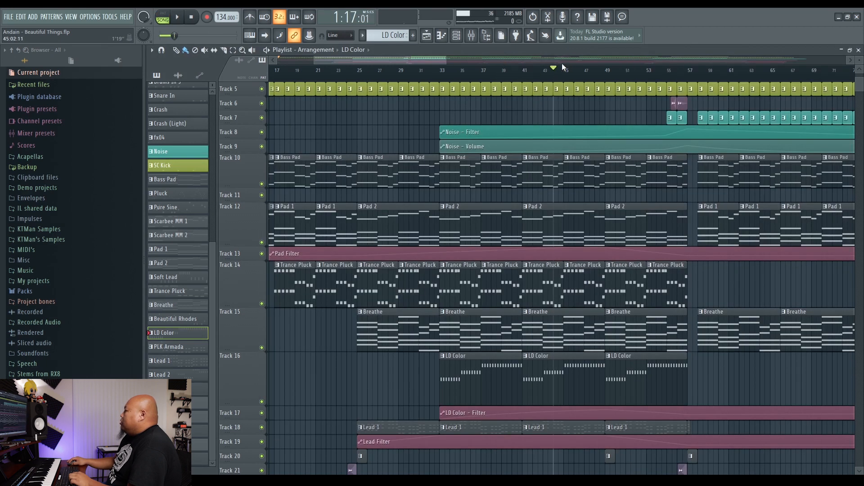
left_click(658, 71)
Play the LD Color pattern in pattern mode while examining its notes in the piano roll, then stop playback
left_click(457, 36)
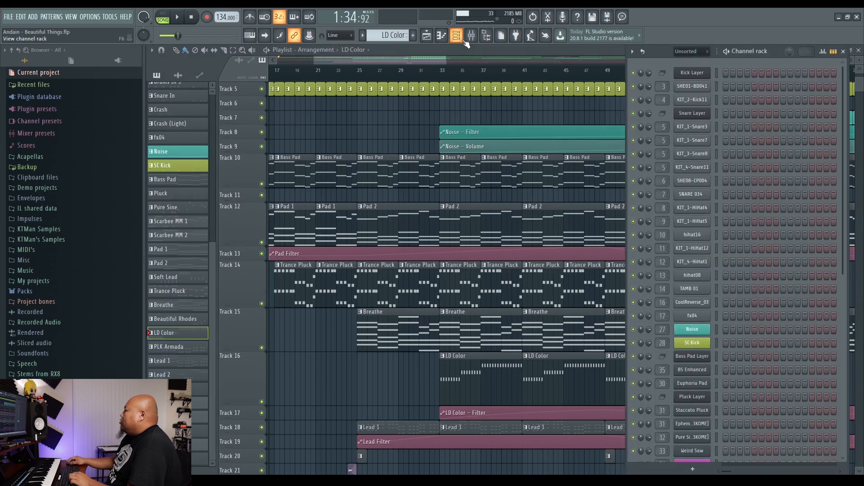
left_click(164, 18)
left_click(177, 16)
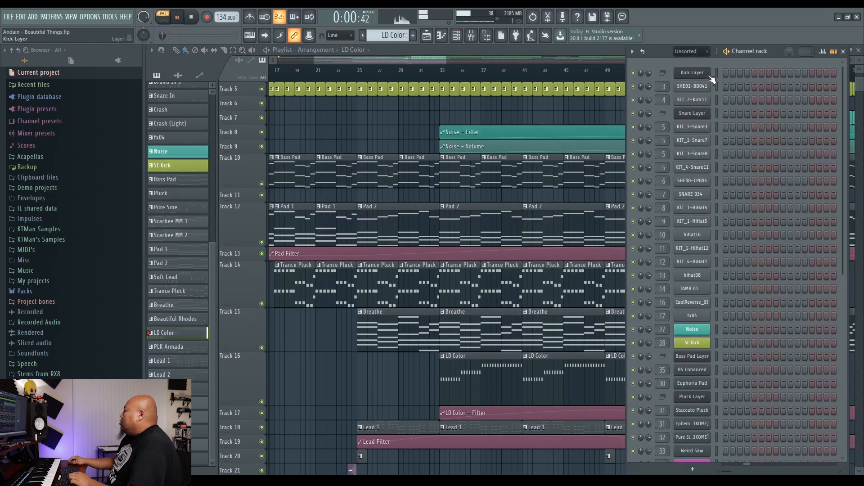
scroll(723, 348, "down", 4)
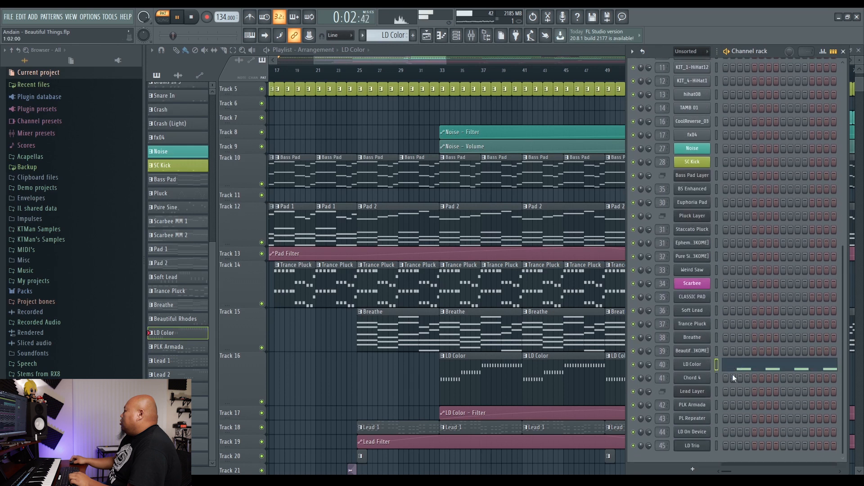
left_click(738, 369)
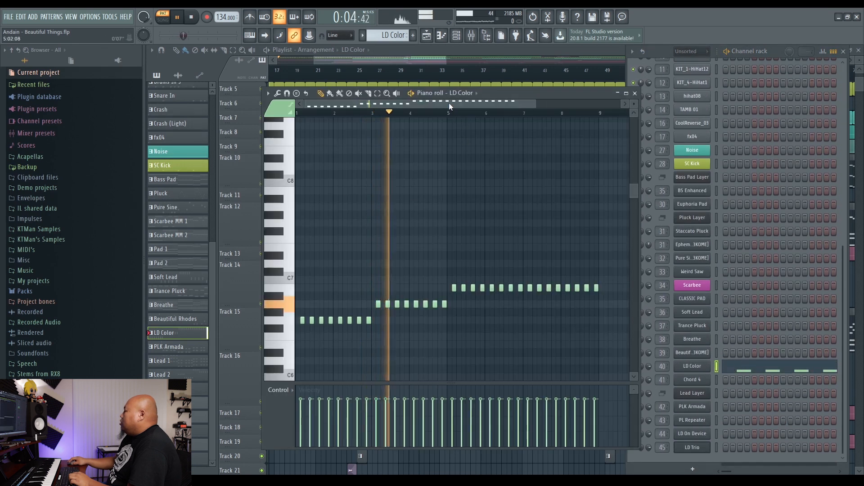
scroll(392, 188, "down", 3)
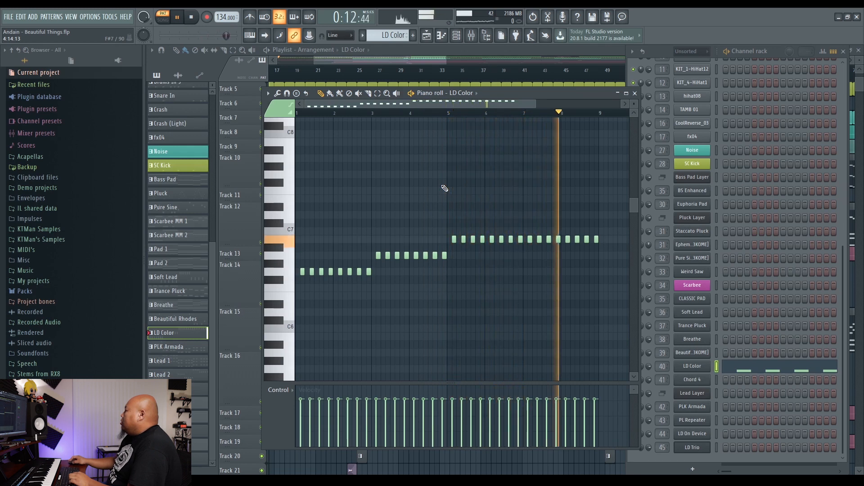
key("space")
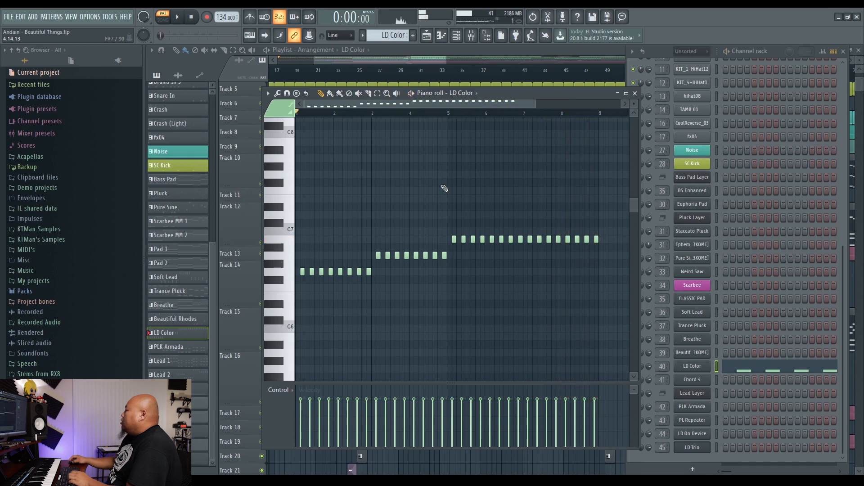
Return to the playlist in song mode, move the song position to bar 49 and enlarge track 18
left_click(635, 93)
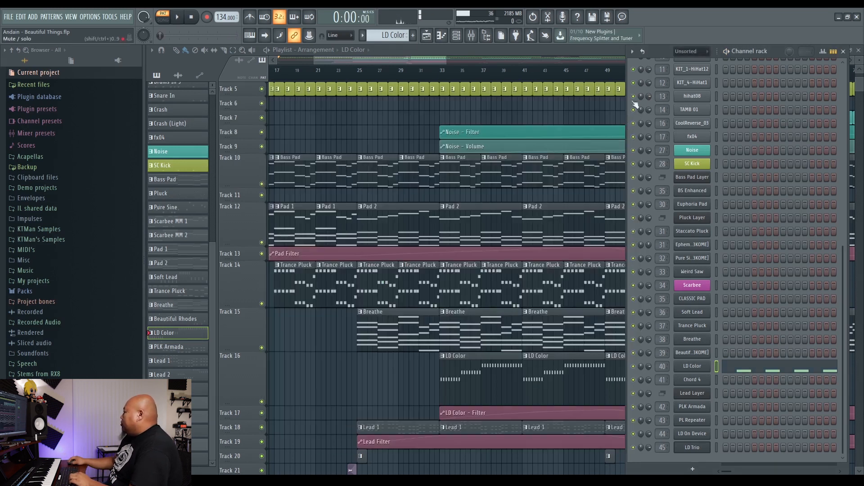
key("F6")
mouse_move(604, 72)
left_mouse_down()
mouse_move(581, 76)
mouse_move(606, 83)
mouse_move(604, 71)
left_mouse_up()
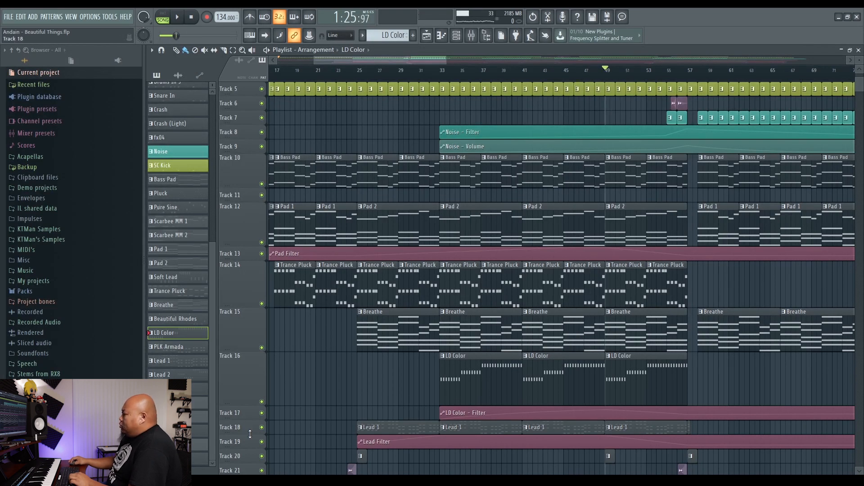
left_click_drag(250, 434, 250, 464)
scroll(312, 357, "down", 5)
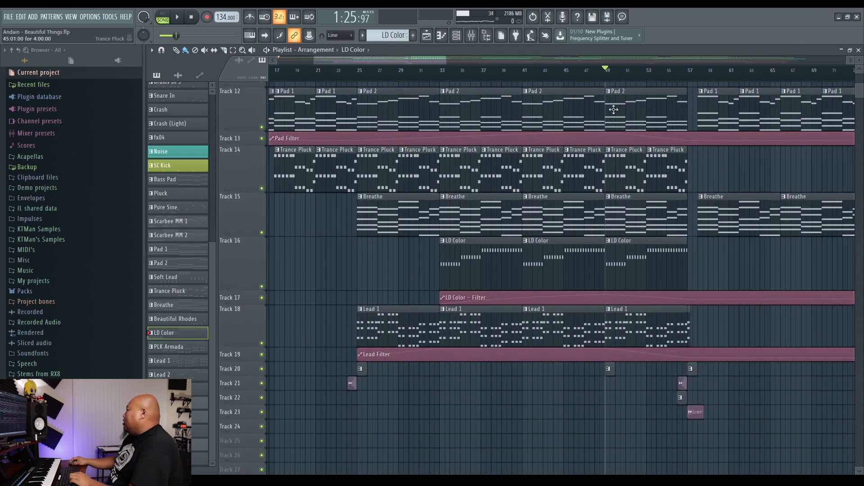
Make the Lead 1 pattern on track 18 current and select the Lead Layer channel, followed by LD Trio, in the channel rack
left_click_drag(590, 80, 568, 80)
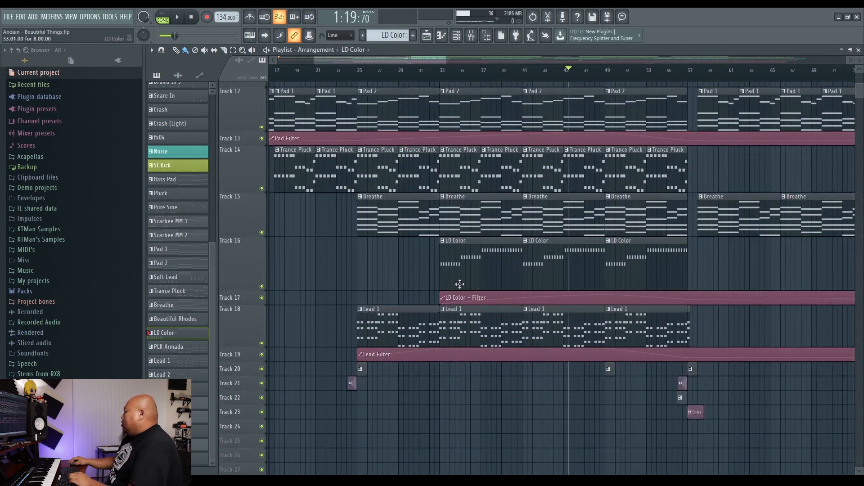
left_click(402, 328)
left_click(456, 35)
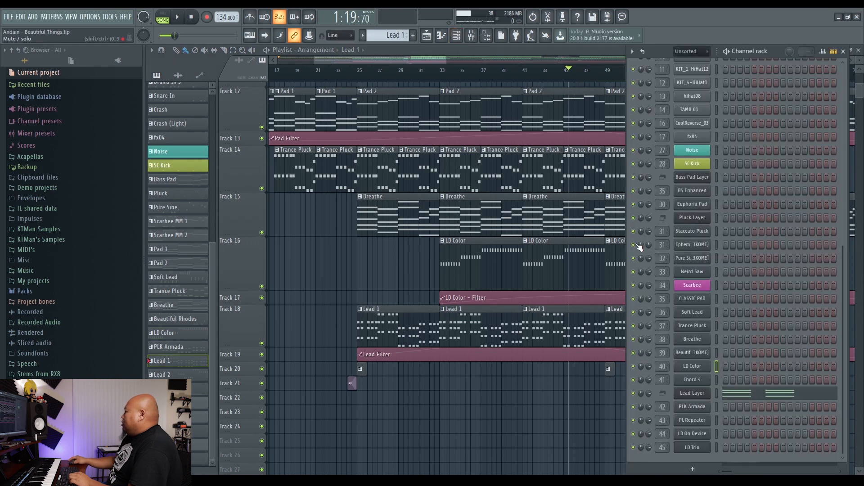
left_click(716, 394)
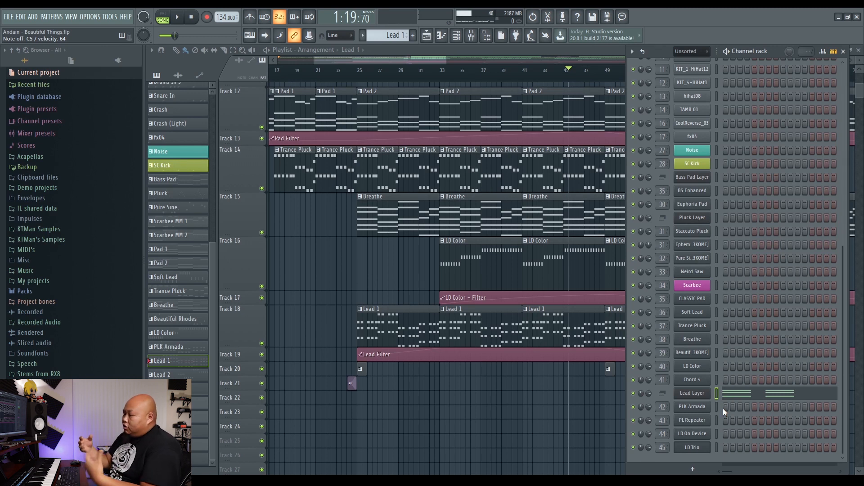
left_click(717, 448)
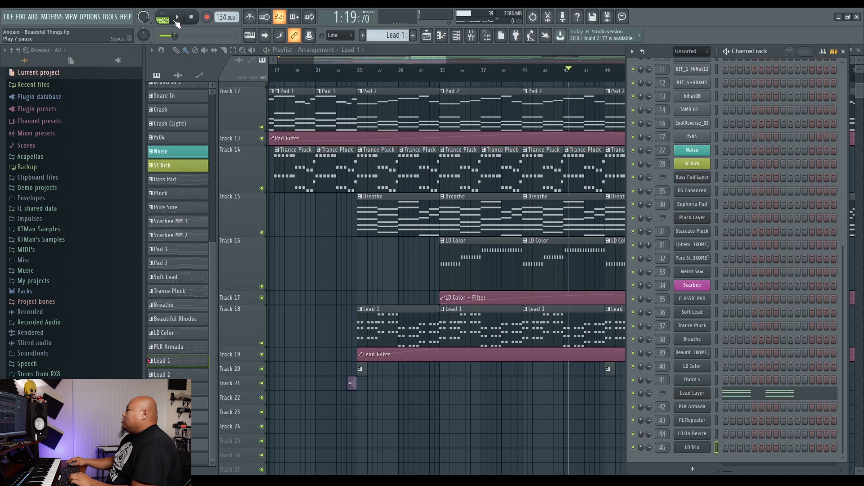
Play the Lead 1 pattern in pattern mode while examining the Lead Layer's chord notes in the piano roll, and stop playback
key("l")
key("space")
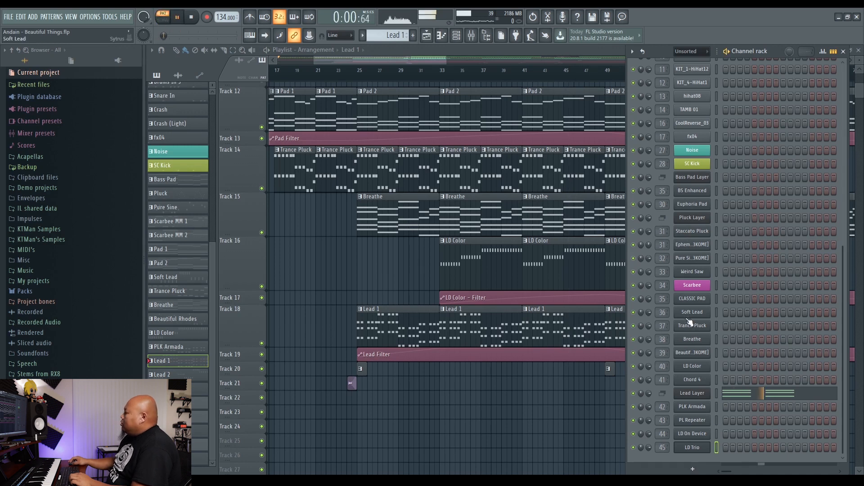
left_click(753, 399)
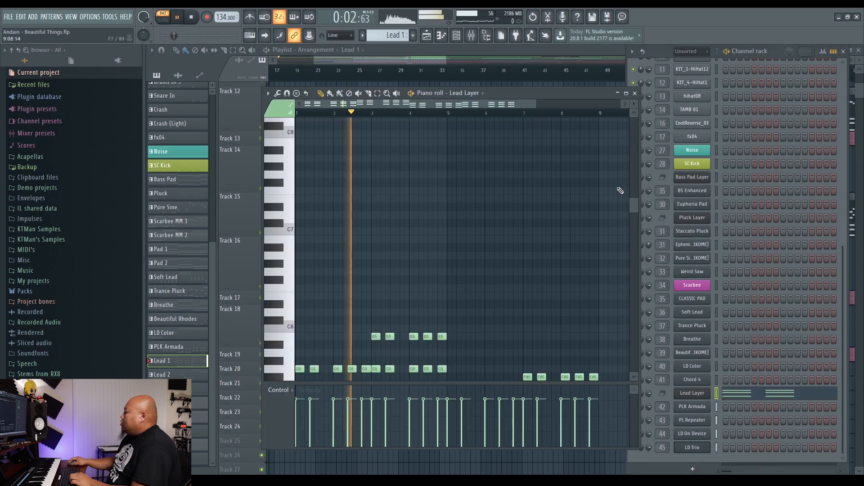
scroll(364, 235, "down", 3)
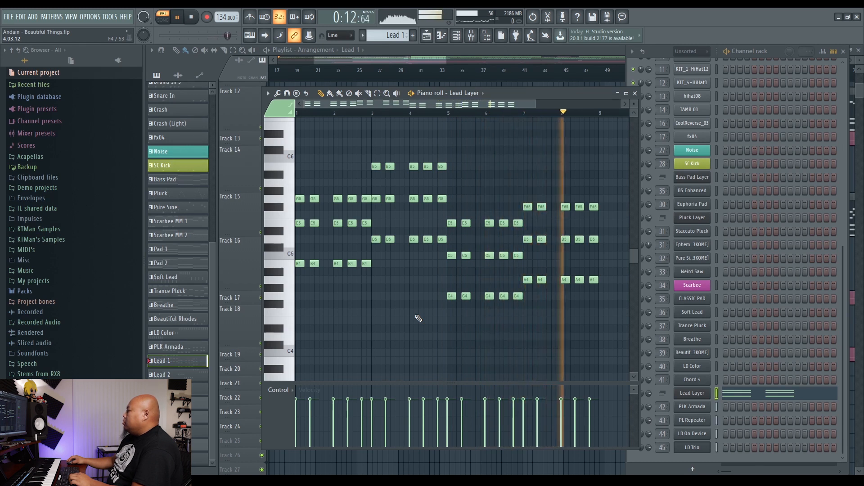
key("space")
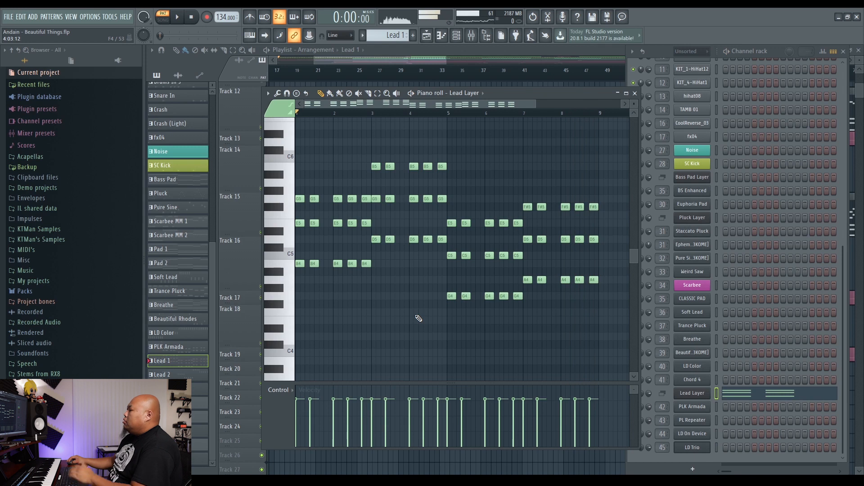
Return to the playlist overview and make the Lead 2 pattern on track 18 the current pattern
left_click(635, 93)
key("F6")
scroll(534, 61, "down", 8)
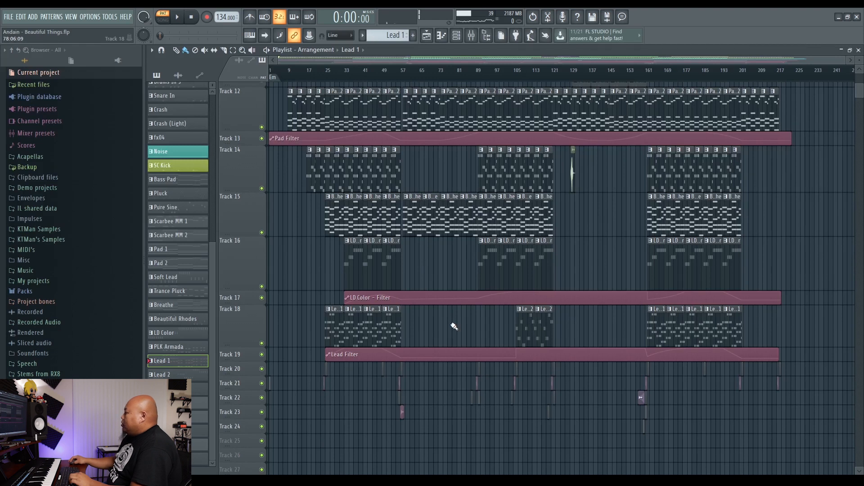
left_click(527, 327)
Play the Lead 2 pattern, stop playback and examine the Lead Layer's notes in the piano roll
left_click(457, 36)
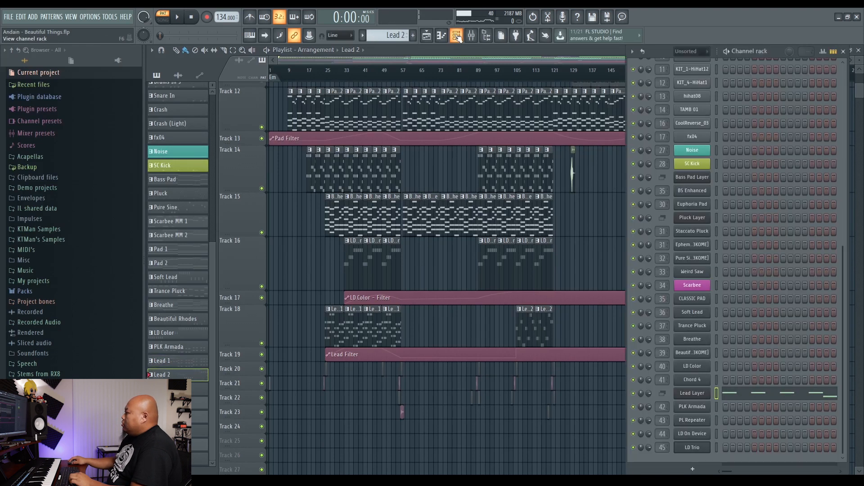
key("space")
left_click(735, 393)
key("space")
scroll(503, 245, "up", 5)
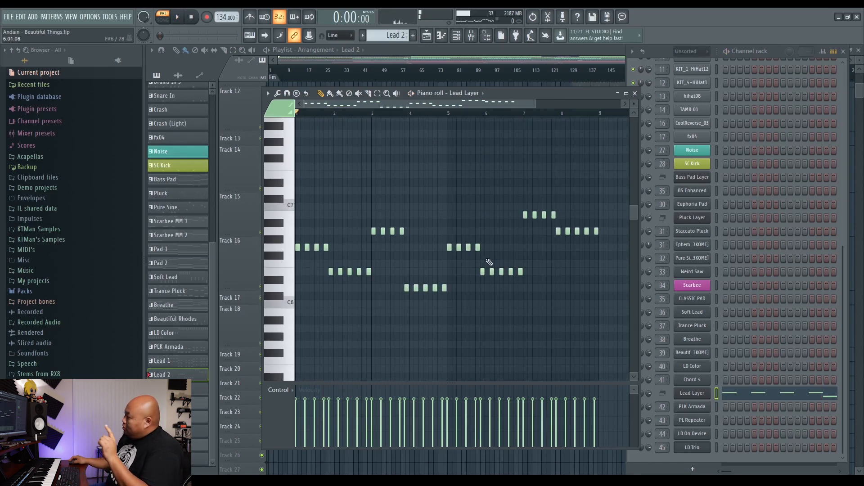
Mute the LD Trio channel, then play the Lead 2 pattern without it and stop playback
left_click(670, 457)
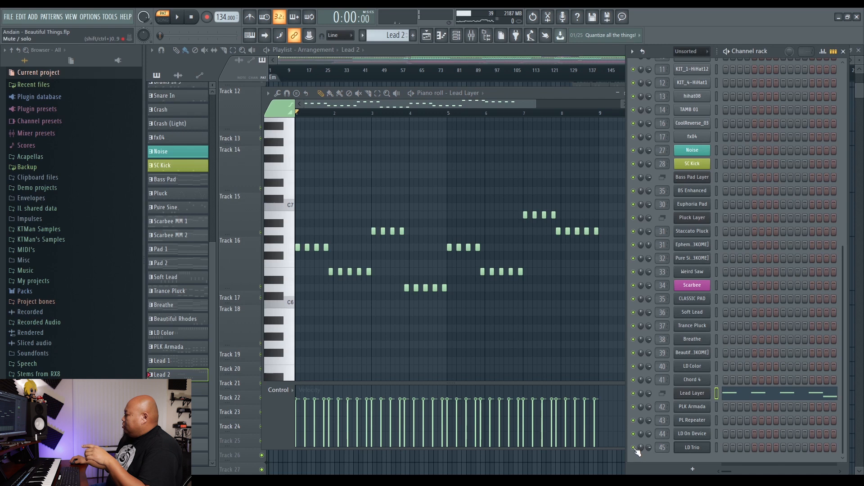
key("space")
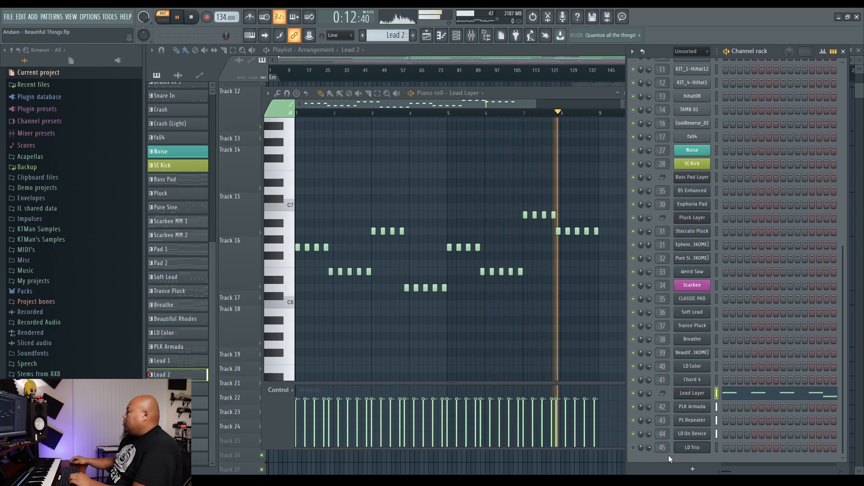
key("space")
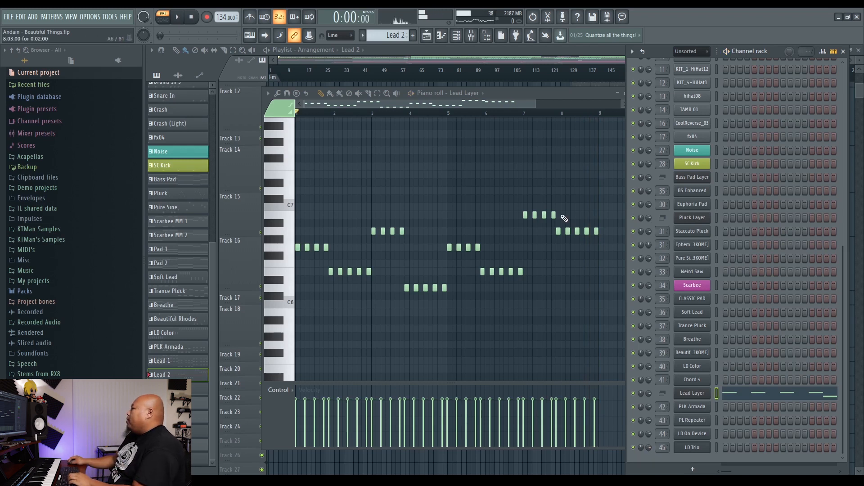
Return to the playlist with Lead 1 as the current pattern and increase the height of track 6 to reveal its notes
left_click(377, 322)
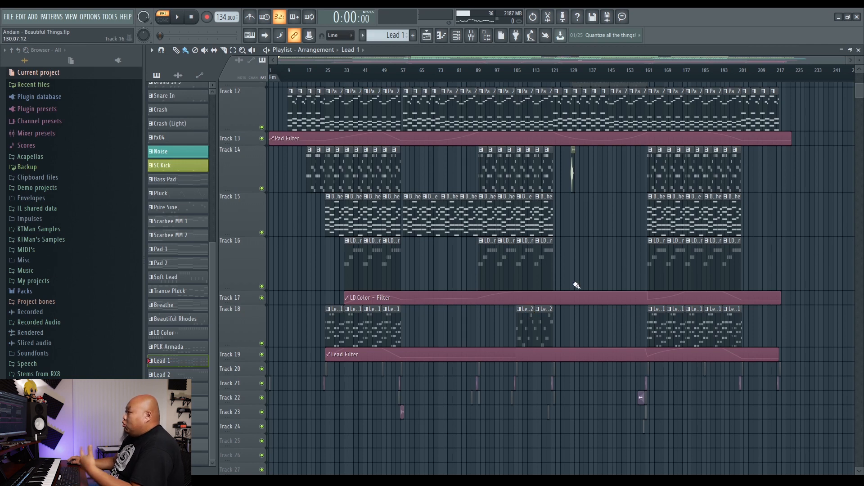
key("Page_Up")
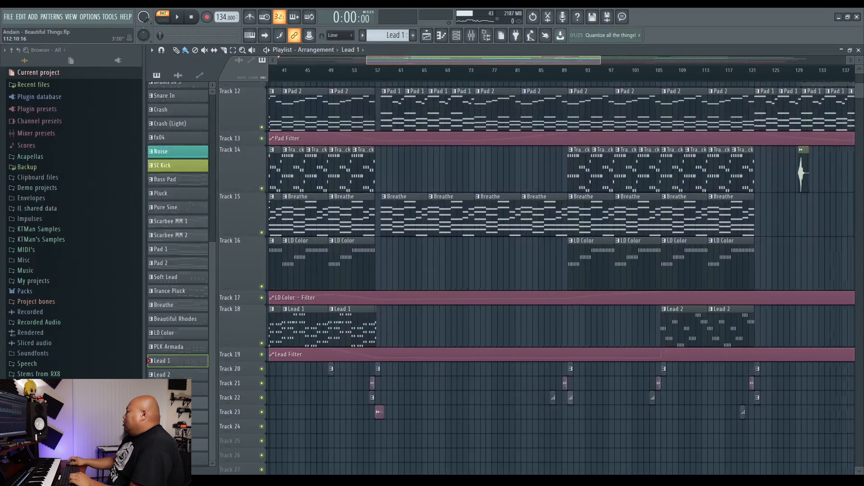
key("Page_Down")
scroll(630, 263, "up", 3)
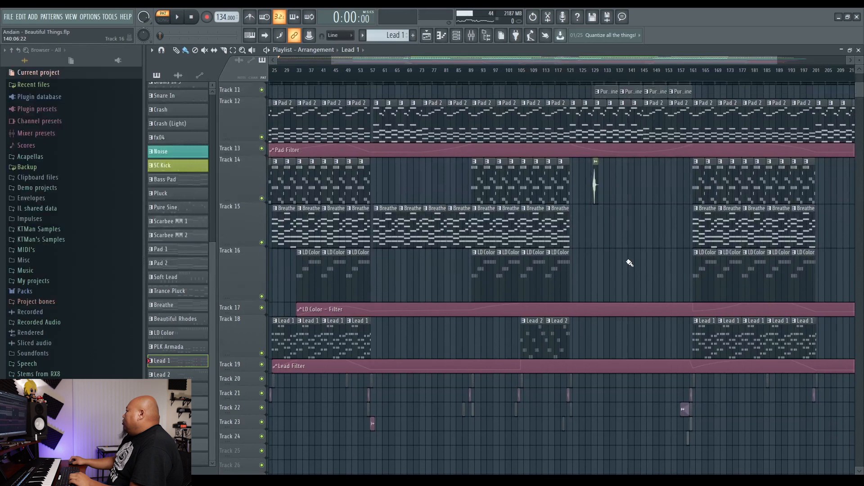
scroll(629, 263, "up", 4)
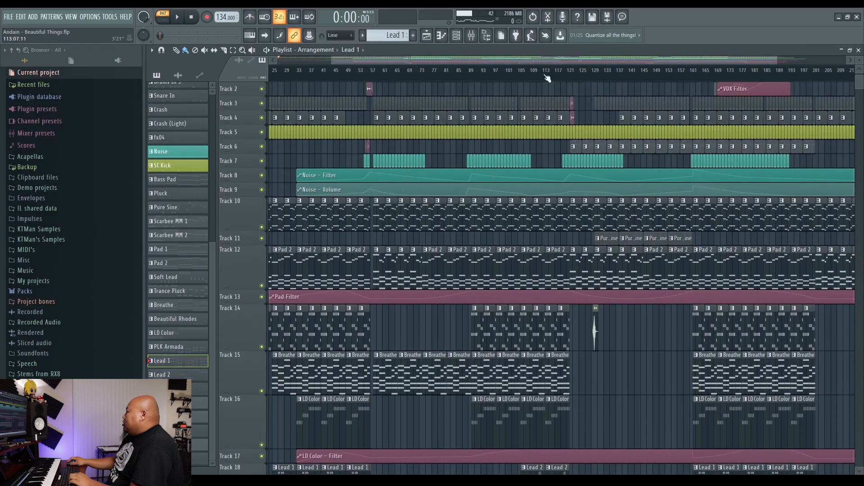
scroll(562, 277, "right", 5)
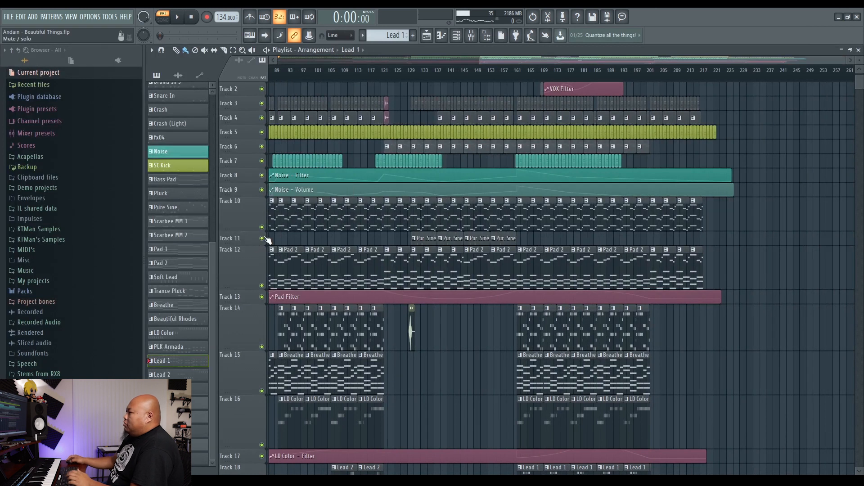
left_click_drag(237, 153, 239, 201)
Set the song position to bar 122, make Scarbee MM 1 on track 6 current and open the Scarbee channel's notes in the piano roll
left_click(389, 73)
scroll(485, 68, "up", 4)
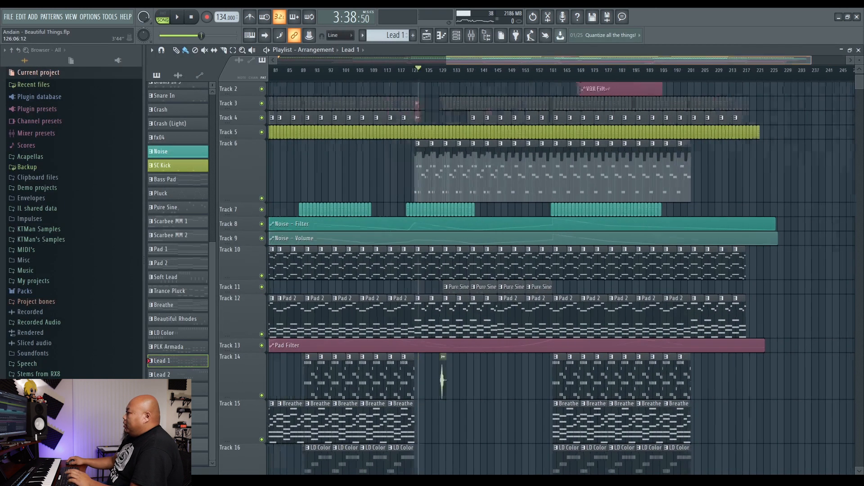
left_click(449, 73)
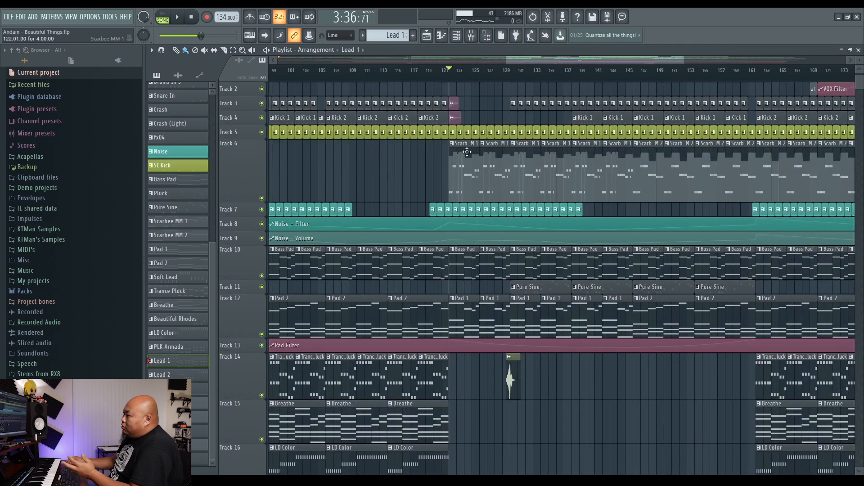
left_click(464, 144)
left_click(458, 36)
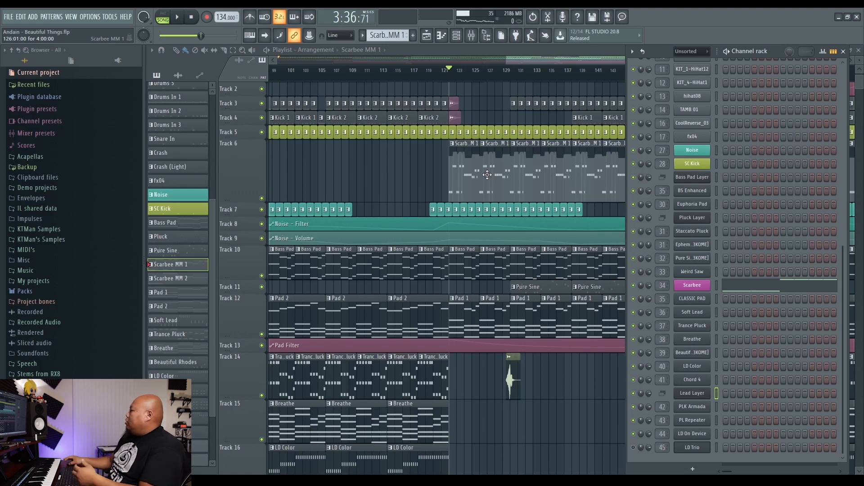
left_click(736, 288)
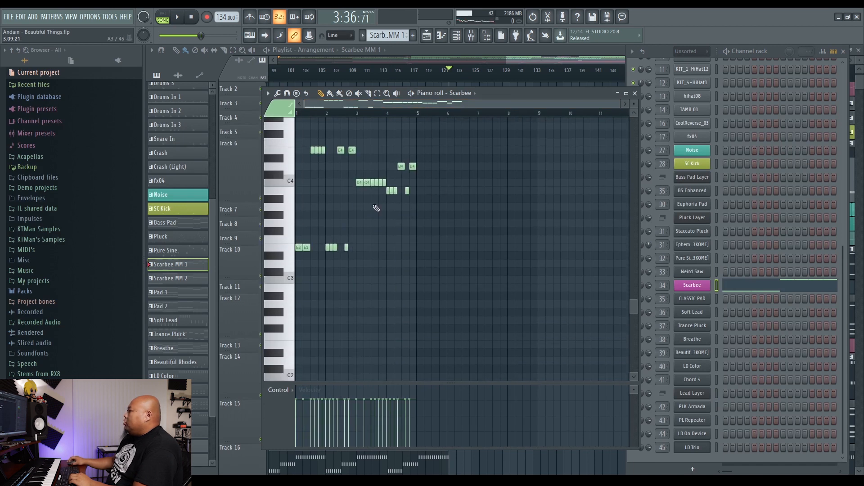
Play the Scarbee MM 1 pattern in pattern mode while examining its bass notes, and stop playback
key("l")
key("space")
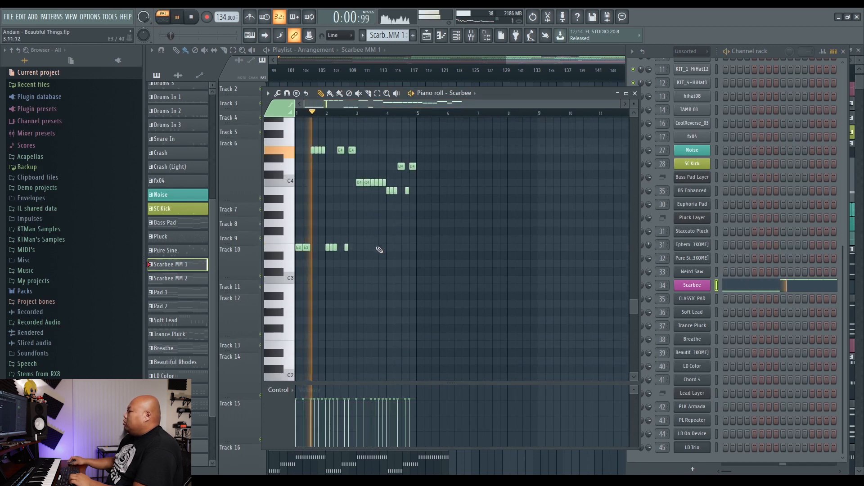
scroll(378, 248, "up", 3)
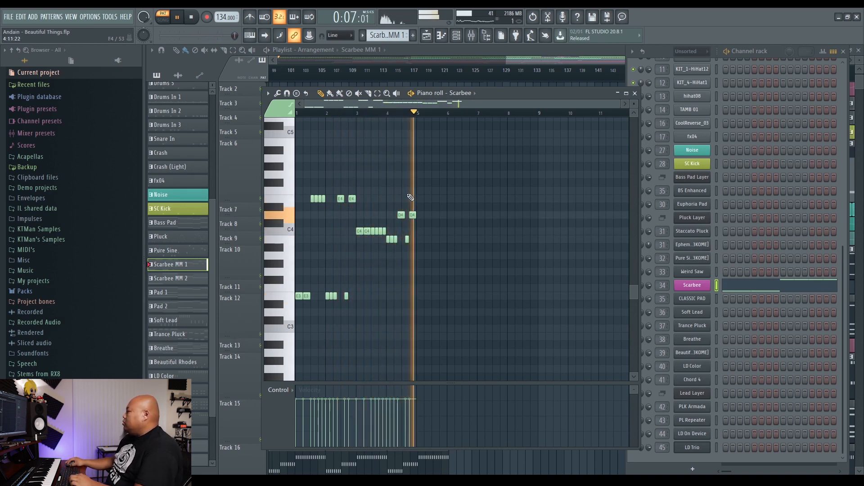
key("space")
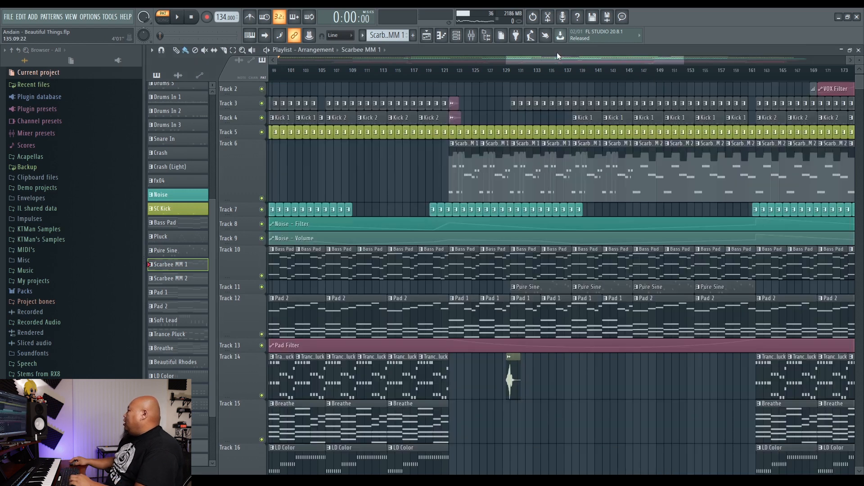
Make the Scarbee MM 2 pattern on track 6 current and open the Scarbee channel's notes in the piano roll
left_click(557, 53)
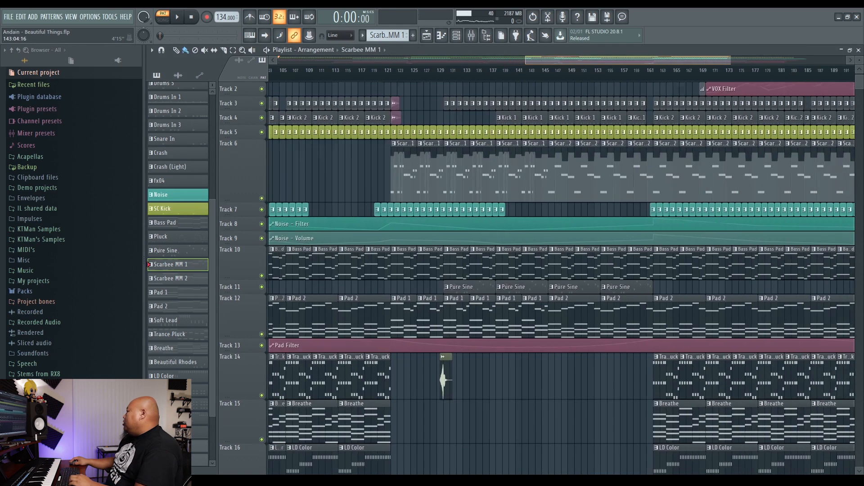
left_click_drag(578, 60, 606, 59)
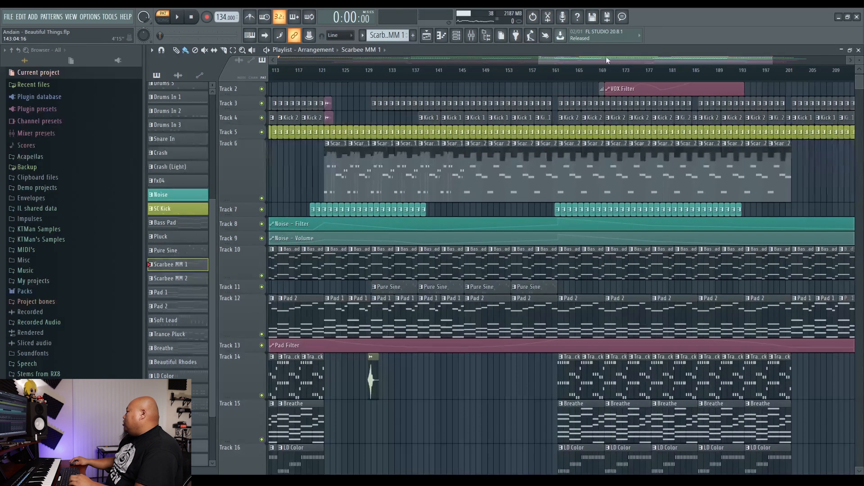
left_click(478, 151)
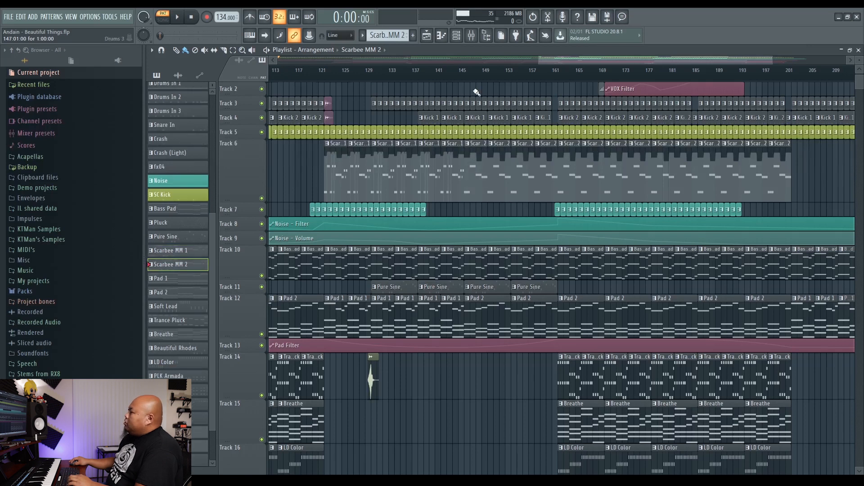
left_click(464, 40)
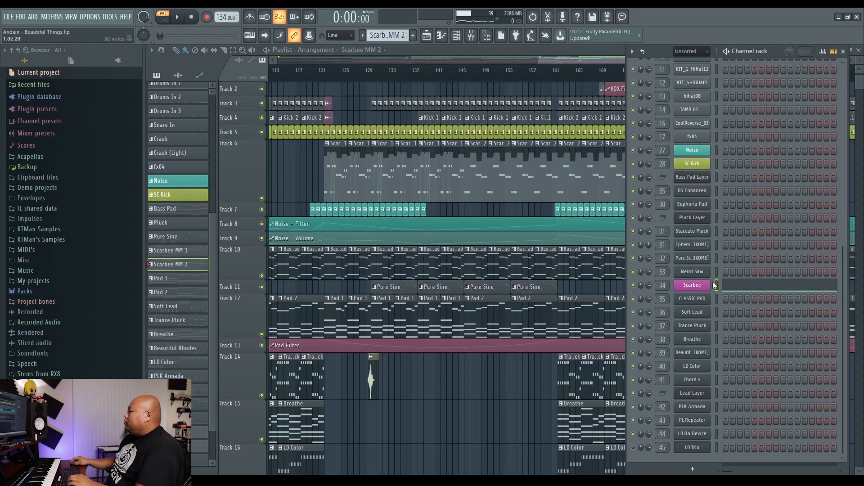
left_click(748, 291)
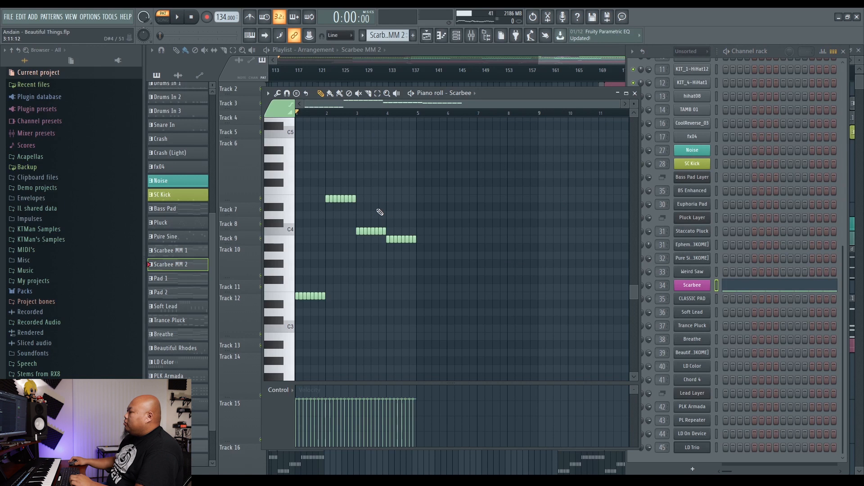
Play the Scarbee MM 2 pattern while examining its repeated bass notes up close, and stop playback
key("space")
scroll(410, 108, "up", 3)
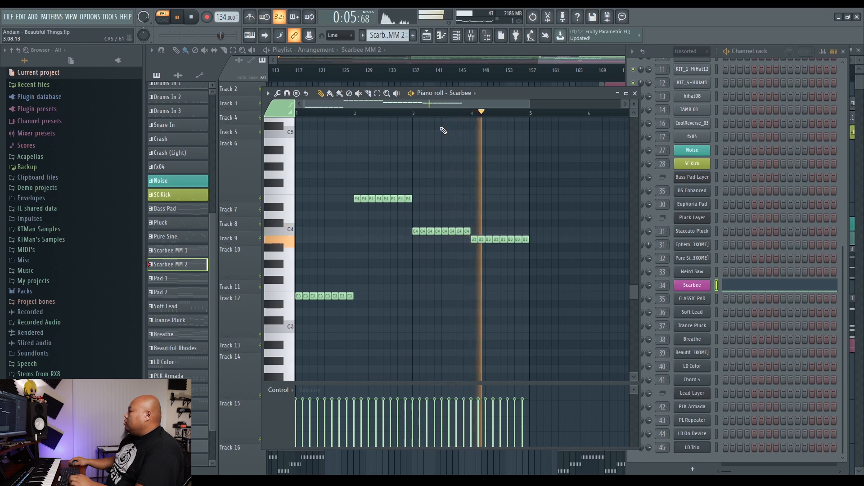
key("space")
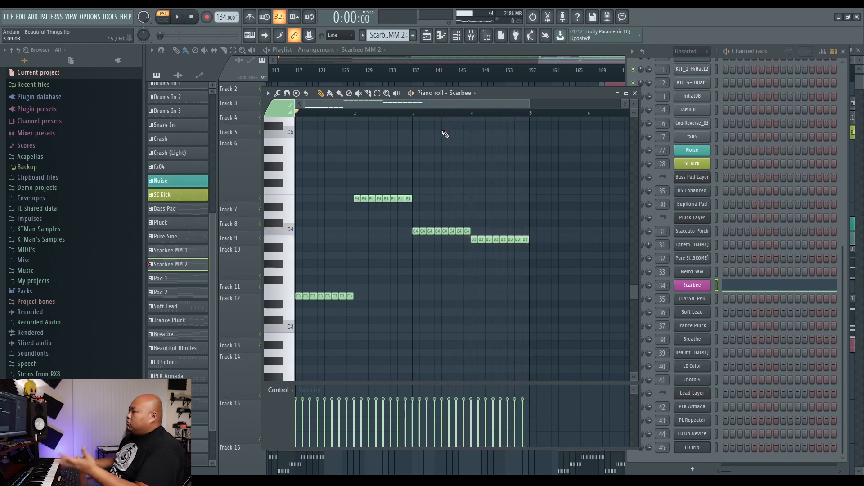
Close the piano roll and channel rack to uncover the playlist, and switch playback to song mode
left_click(635, 93)
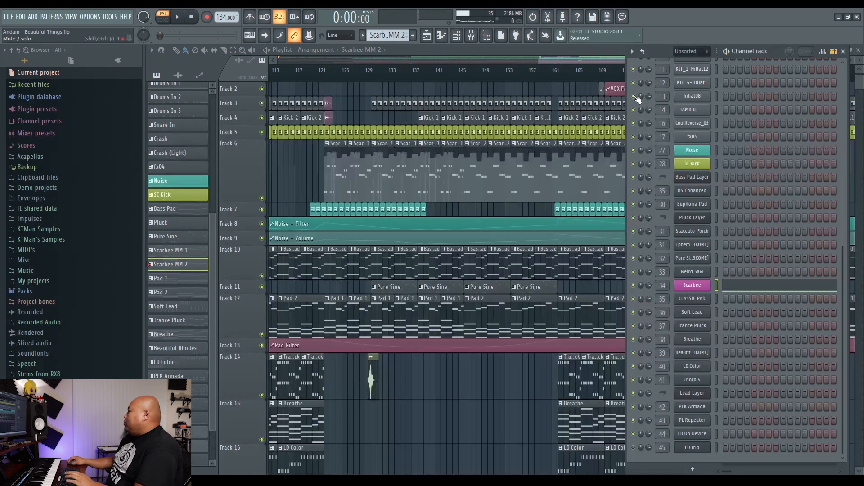
mouse_move(761, 50)
left_mouse_down()
mouse_move(781, 55)
mouse_move(773, 54)
left_mouse_up()
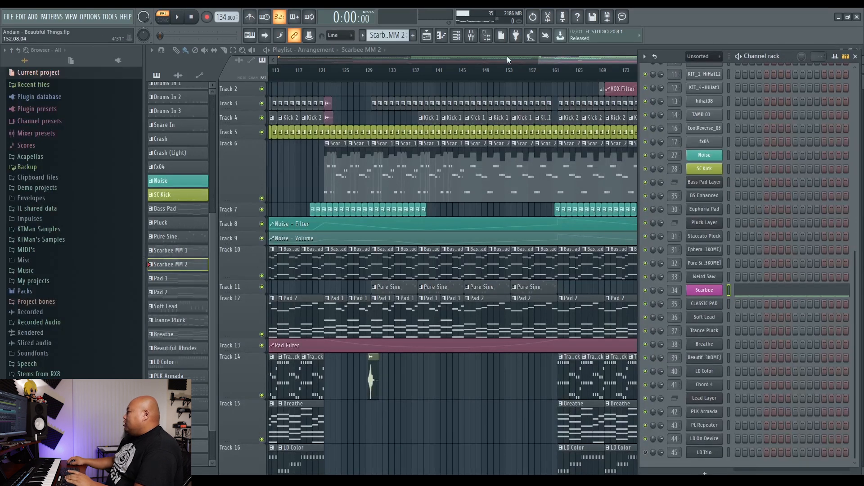
key("F6")
scroll(553, 59, "down", 2)
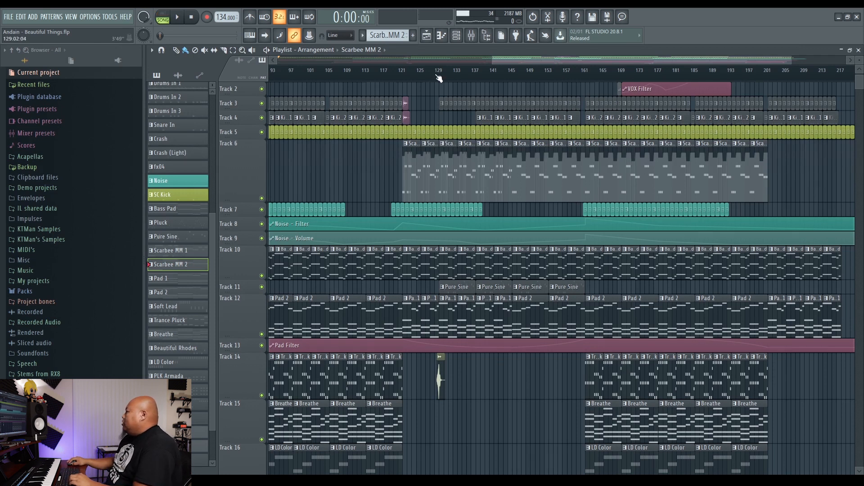
Play the song from bar 117 through the entry of the Scarbee bass on track 6, and stop playback
left_click_drag(386, 75, 383, 75)
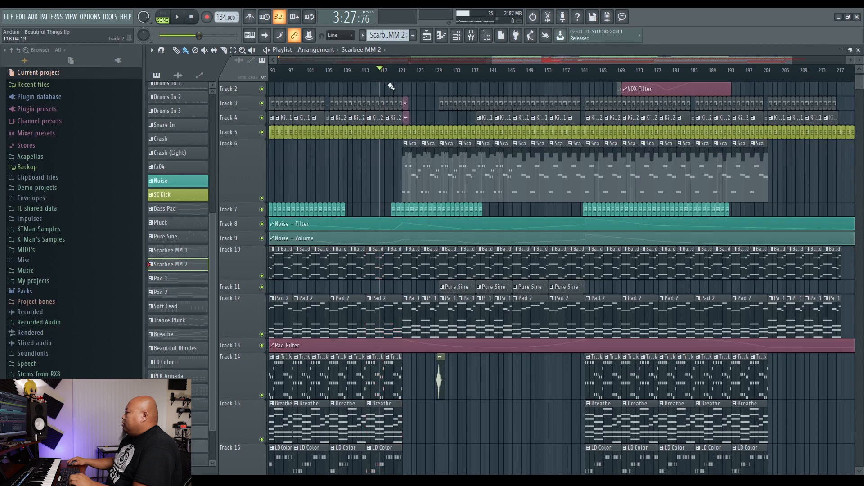
key("space")
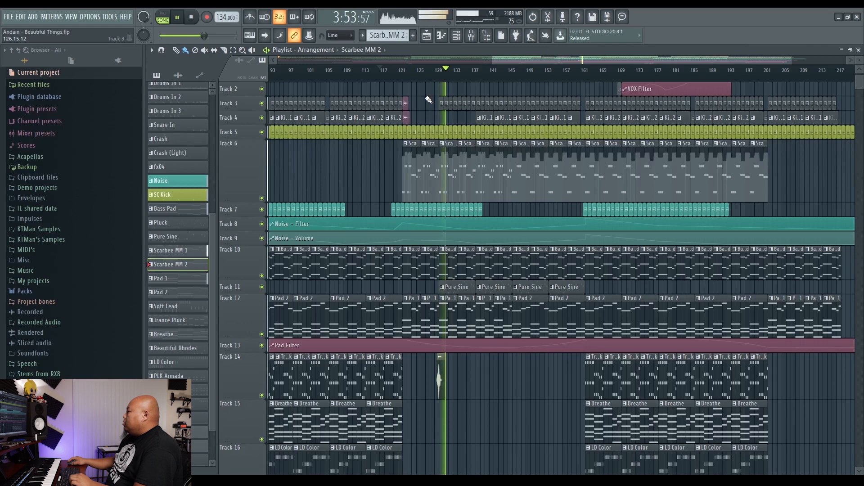
scroll(428, 99, "up", 1)
key("space")
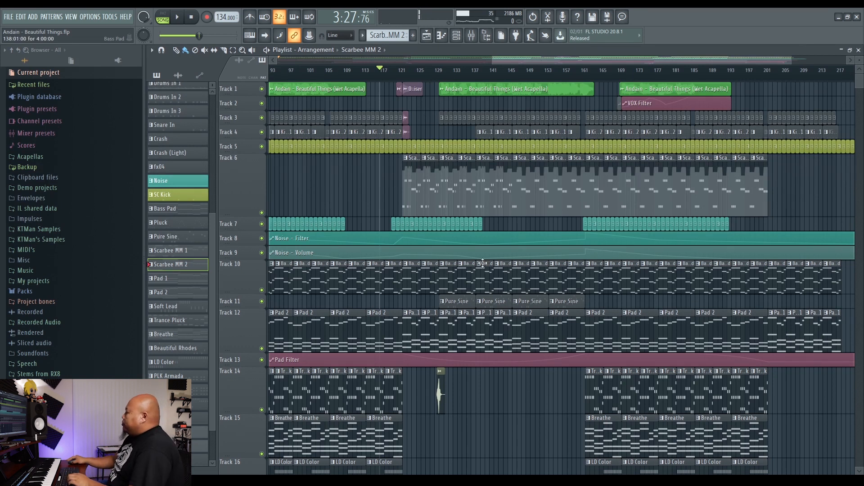
Reduce the height of track 12, which holds the Pad 1 and Pad 2 clips, in the playlist
scroll(494, 238, "down", 3)
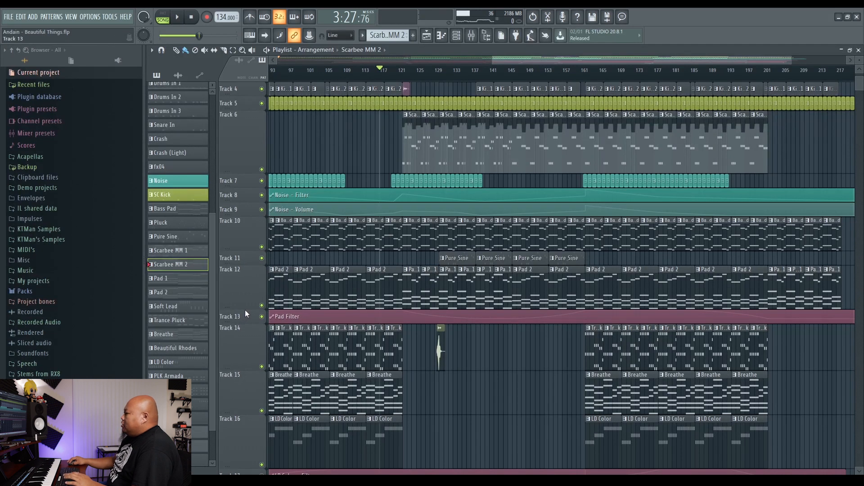
left_click_drag(248, 308, 250, 285)
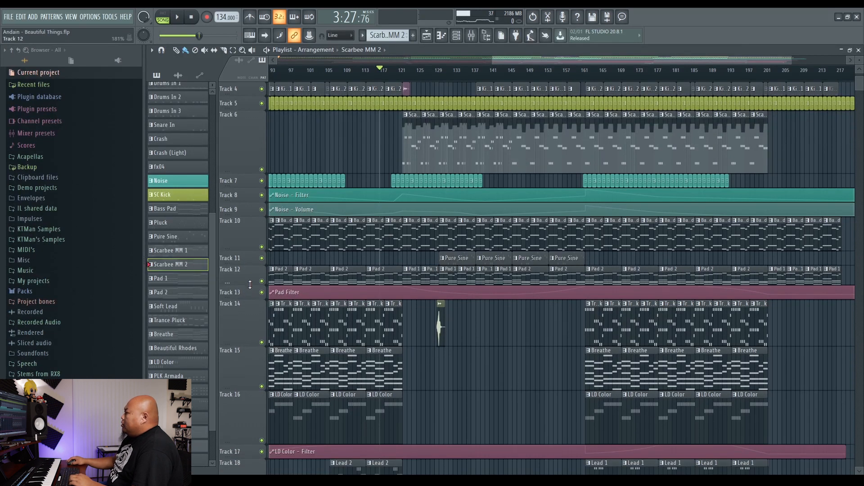
scroll(452, 71, "down", 5)
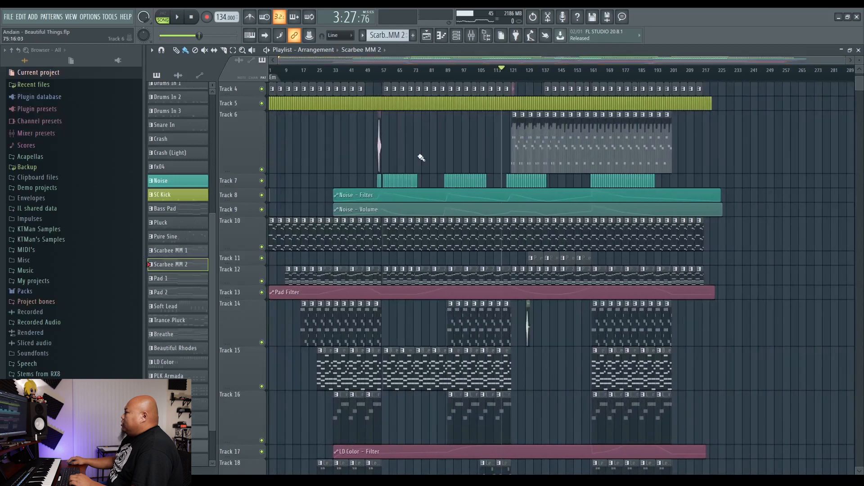
Move the playback position to bar 33, where the Noise filter automation begins, and play the song from there
scroll(378, 90, "up", 3)
left_click(348, 73)
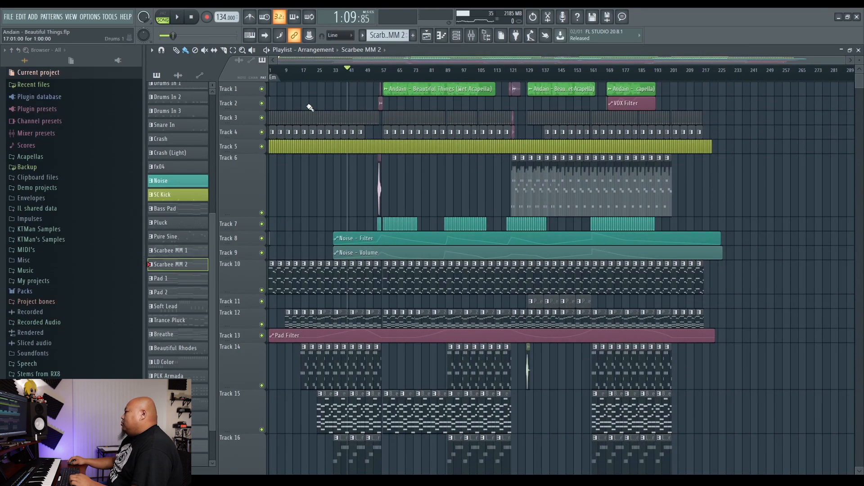
scroll(350, 65, "up", 5)
left_click(351, 76)
left_click(348, 79)
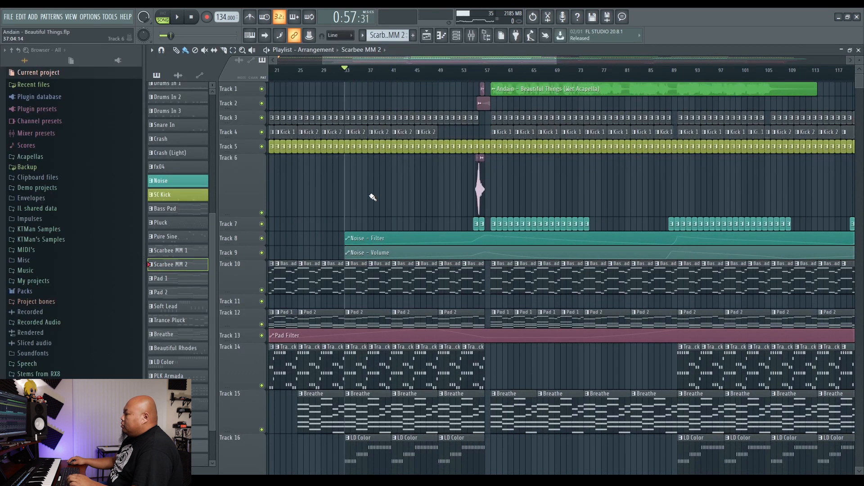
key("space")
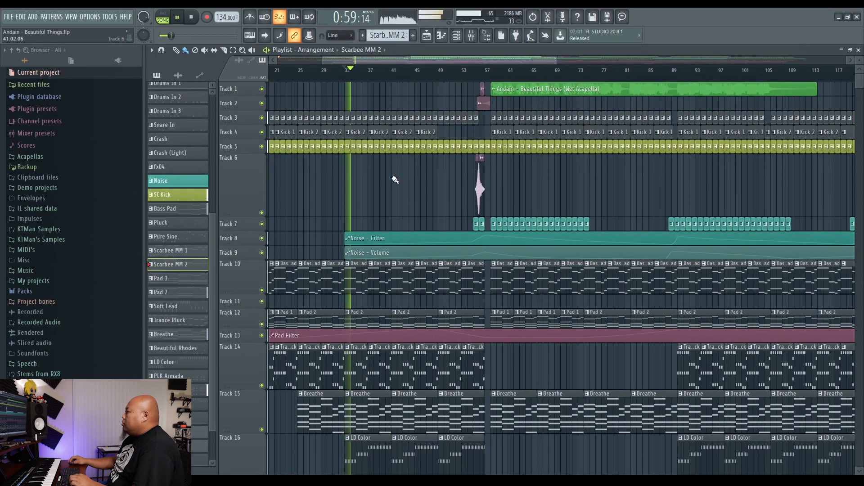
Open the Kick 2 pattern's Kick Layer notes in the piano roll beside the playlist to examine them during playback
left_click(358, 126)
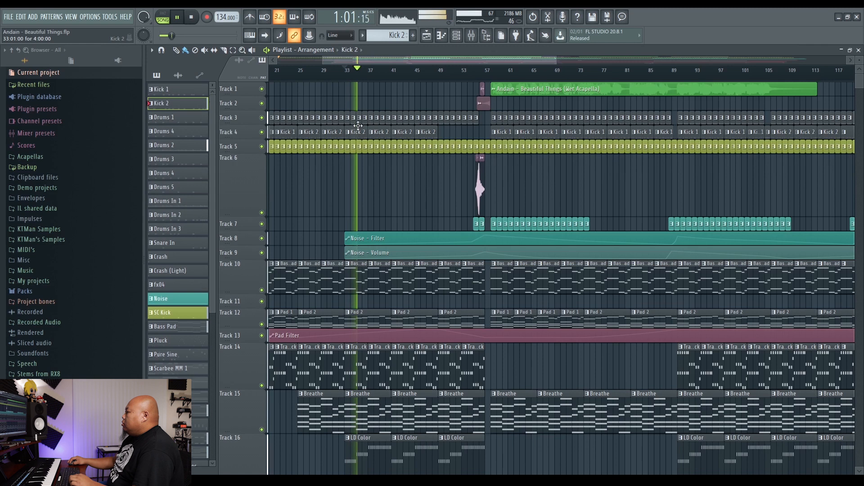
left_click(457, 35)
scroll(739, 135, "up", 4)
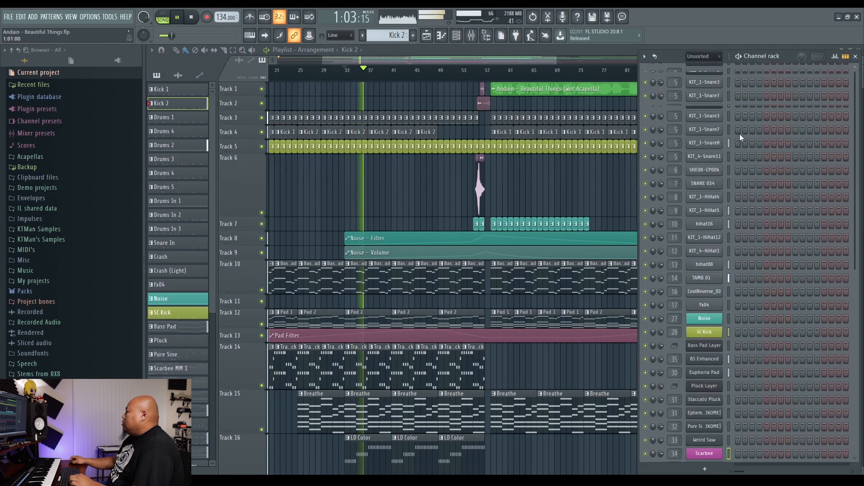
scroll(739, 134, "up", 2)
left_click(763, 79)
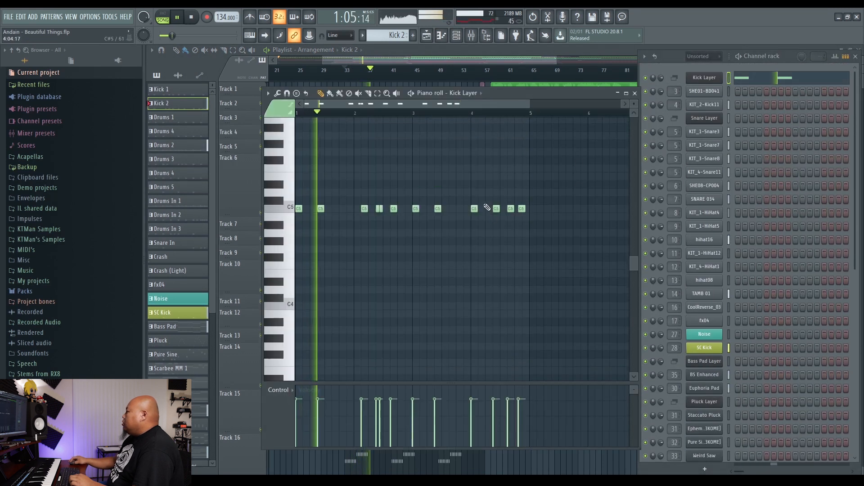
left_click_drag(491, 95, 710, 95)
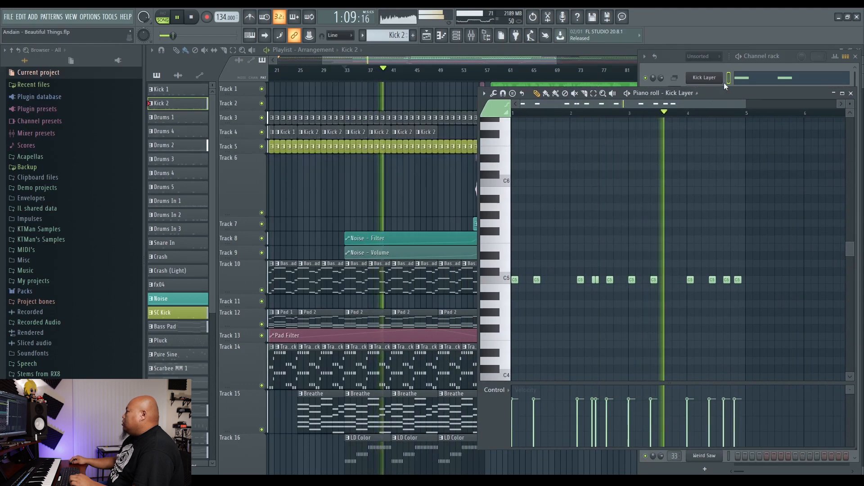
Examine the Drums 2 pattern's steps in the channel rack while the song plays, close the rack, and stop playback
left_click(369, 123)
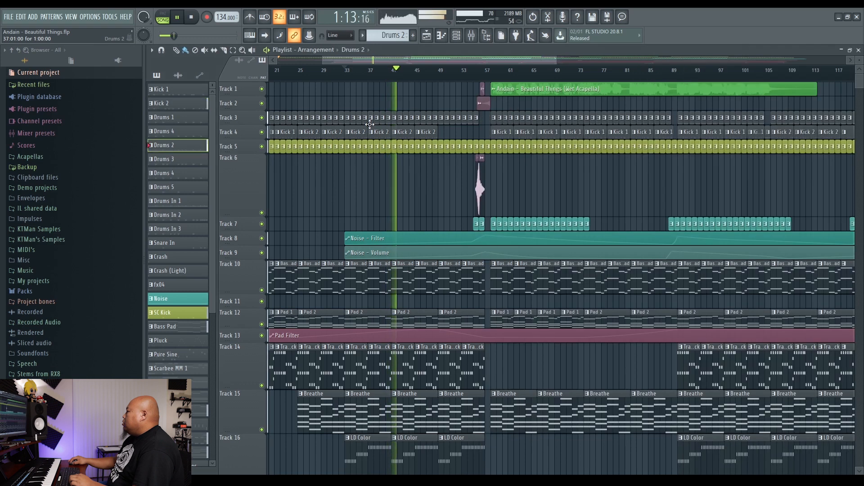
left_click(457, 35)
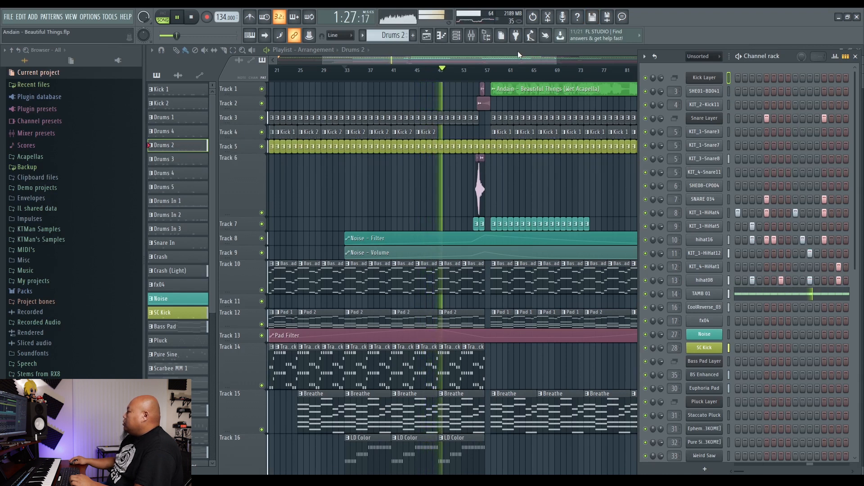
key("F6")
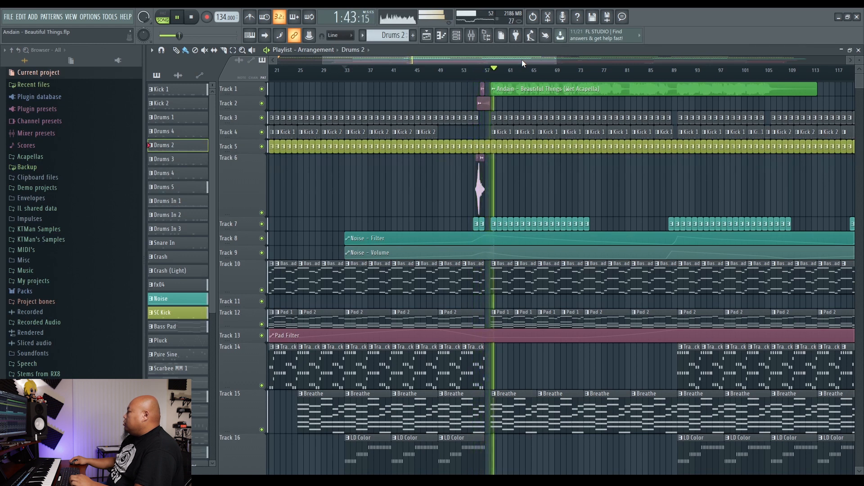
key("space")
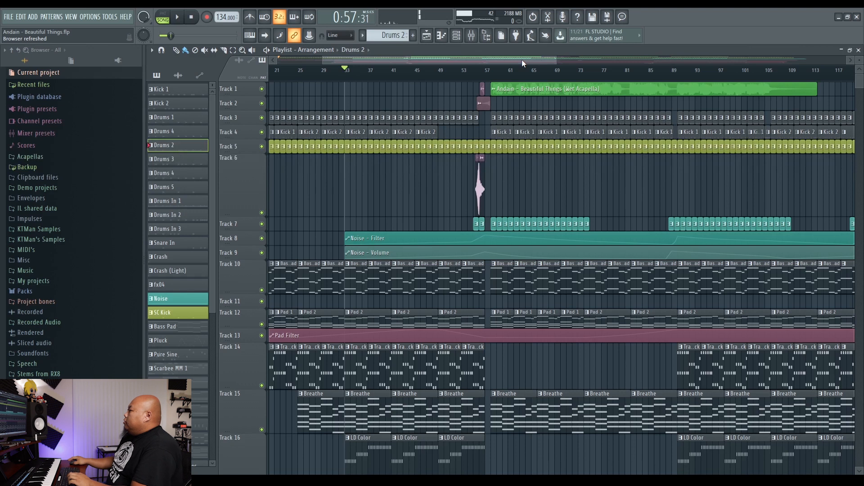
Solo track 2 to audition its reverb clip from bar 56, and restore all tracks and the track's compact height
scroll(458, 63, "up", 5)
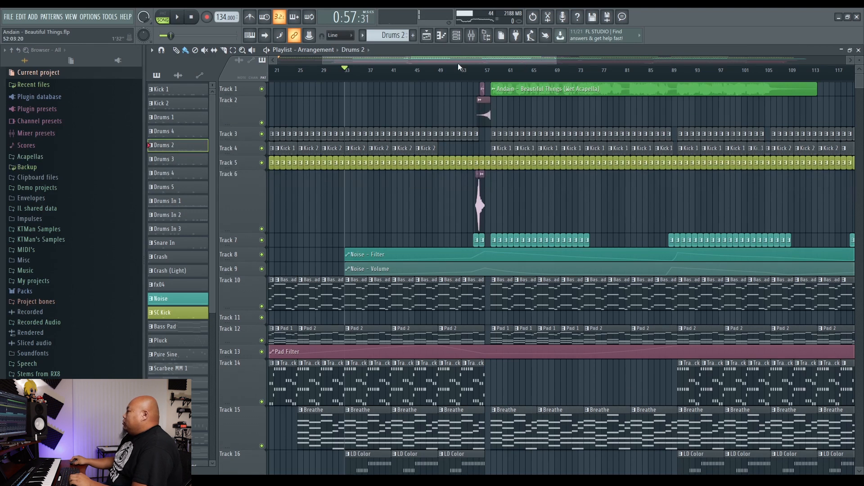
left_click_drag(385, 76, 376, 79)
left_click(261, 122, "ctrl")
key("space")
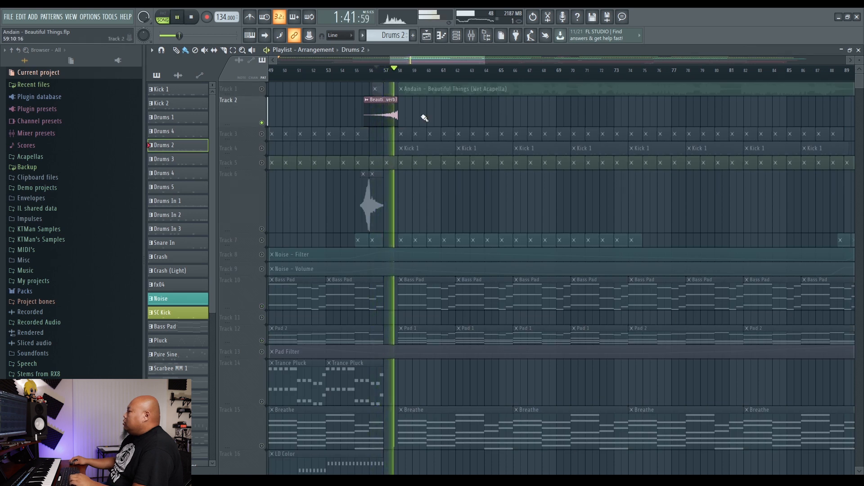
key("space")
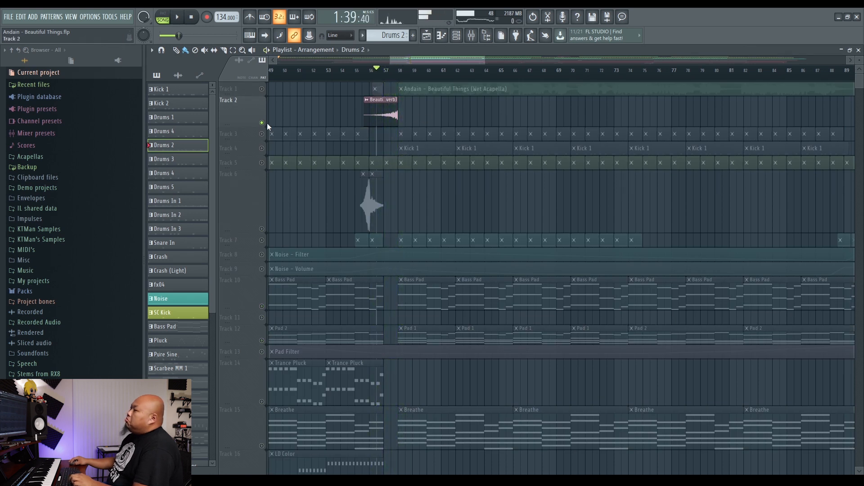
left_click(262, 122, "ctrl")
left_click_drag(243, 126, 244, 108)
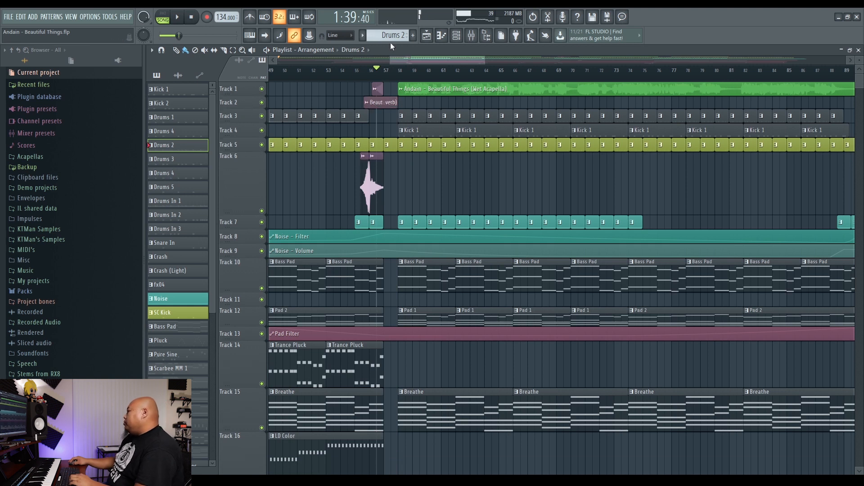
Move the playback position to bar 169, at the start of the last acapella clip
scroll(415, 61, "down", 8)
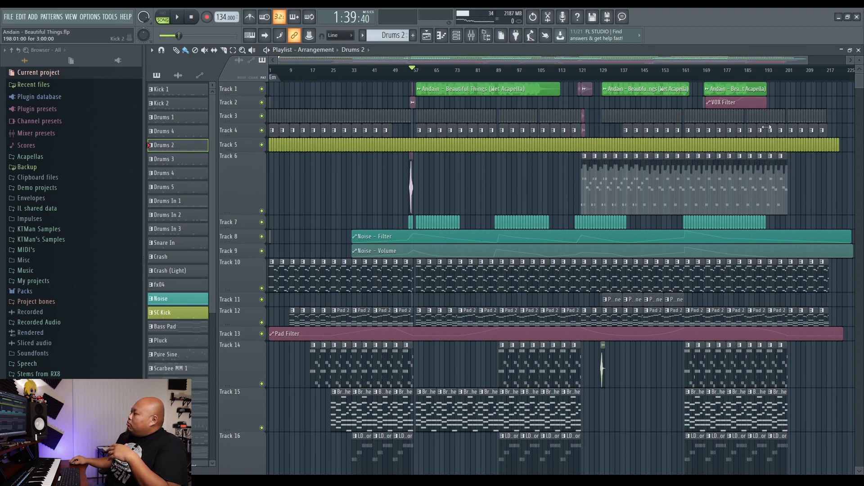
left_click(692, 77)
left_click(702, 78)
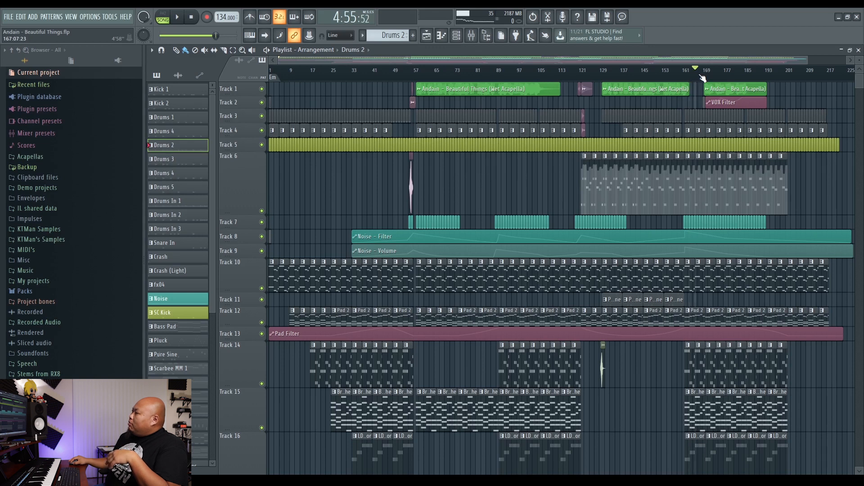
left_click(703, 79)
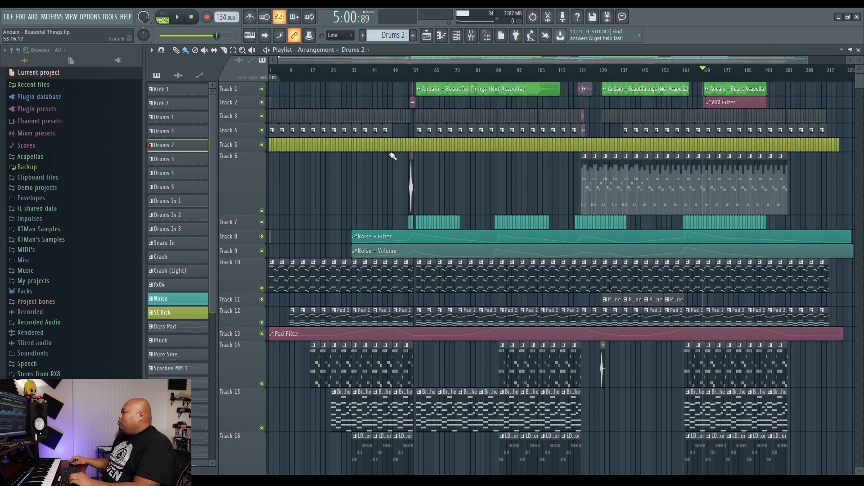
Reduce the heights of tracks 6, 10, 12, 14 and 15 in the playlist
left_click_drag(241, 214, 243, 168)
left_click_drag(242, 224, 242, 219)
left_click_drag(241, 259, 241, 249)
left_click_drag(235, 314, 244, 281)
left_click_drag(237, 325, 237, 295)
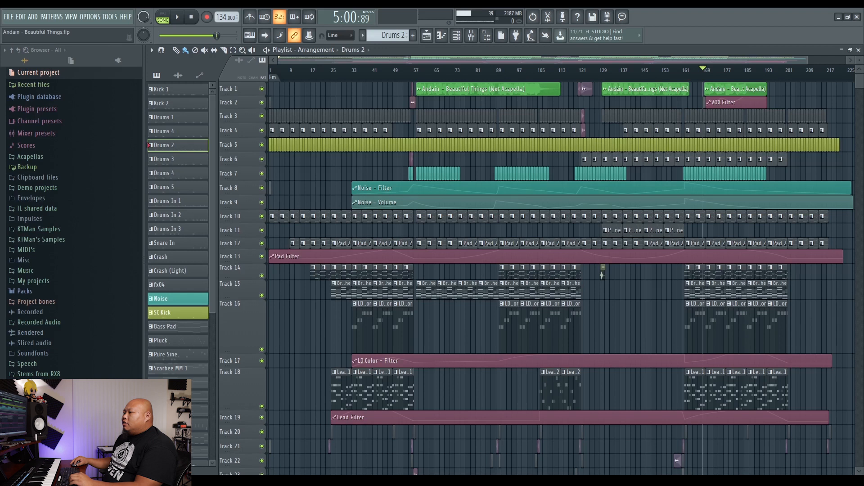
Open the mixer and inspect the H-Delay, RC 48 and Breathe tracks
key("F9")
left_click_drag(493, 122, 509, 118)
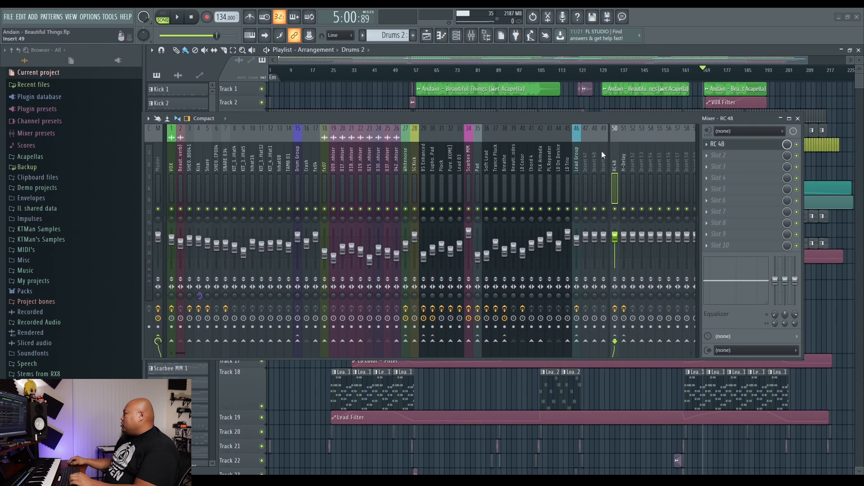
left_click(624, 167)
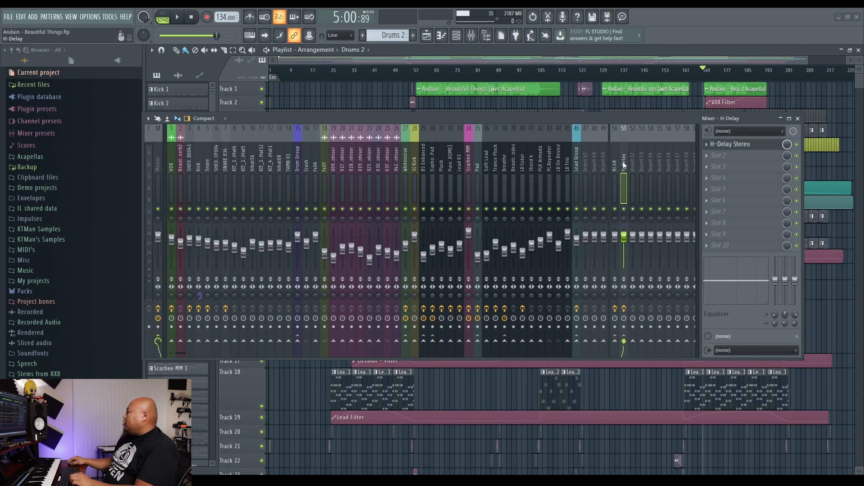
left_click(615, 167)
left_click_drag(576, 166, 505, 189)
Show the channel rack alongside the mixer and compare the instrument channels with their assigned mixer tracks
key("F6")
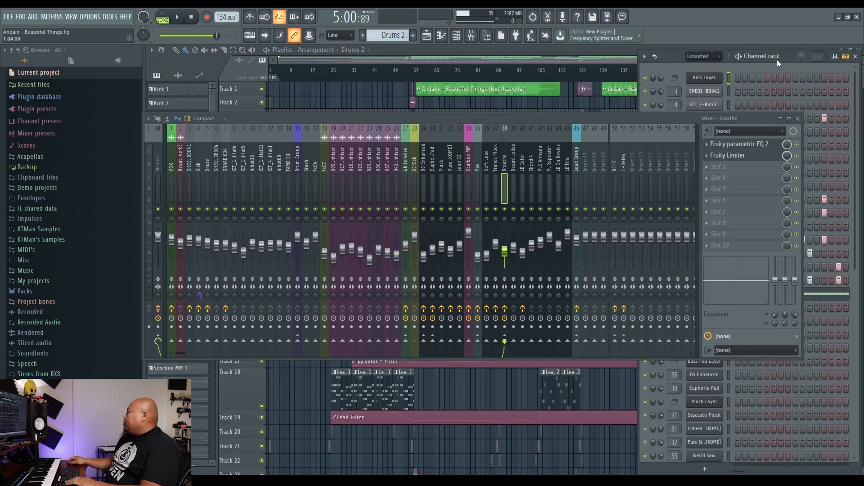
left_click_drag(679, 120, 475, 130)
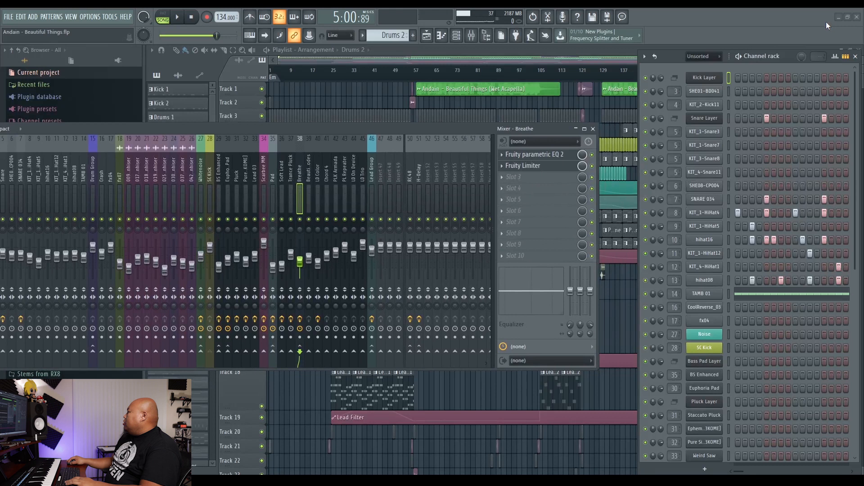
left_click_drag(787, 59, 735, 60)
scroll(703, 347, "down", 4)
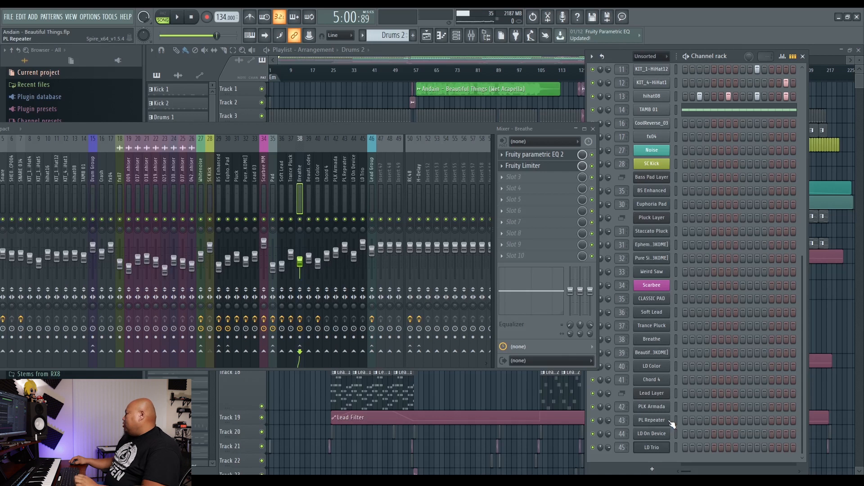
left_click_drag(735, 58, 778, 63)
left_click_drag(396, 132, 519, 143)
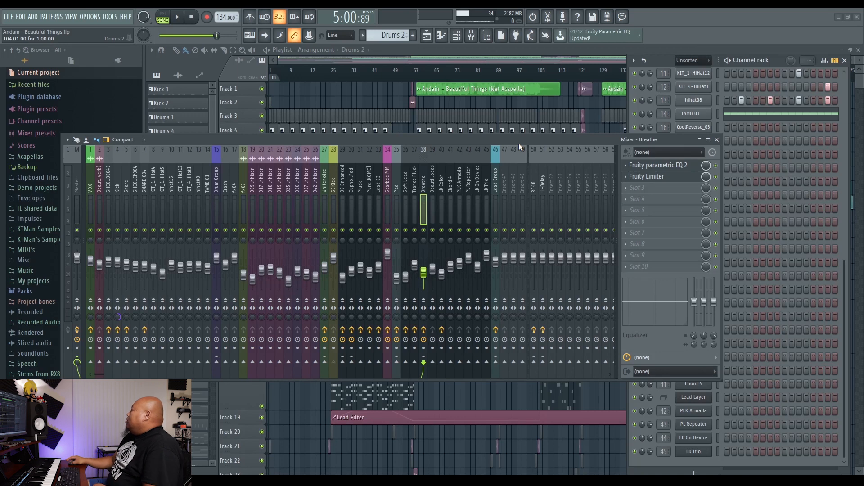
left_click_drag(546, 140, 452, 155)
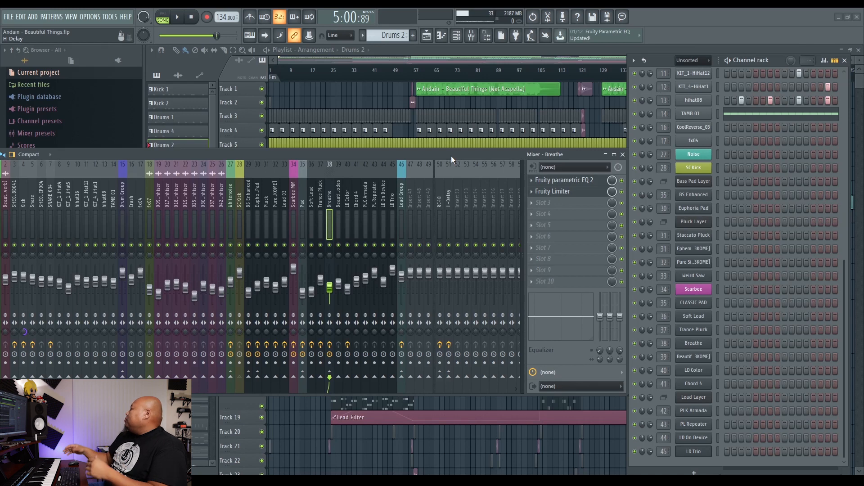
left_click_drag(412, 152, 486, 146)
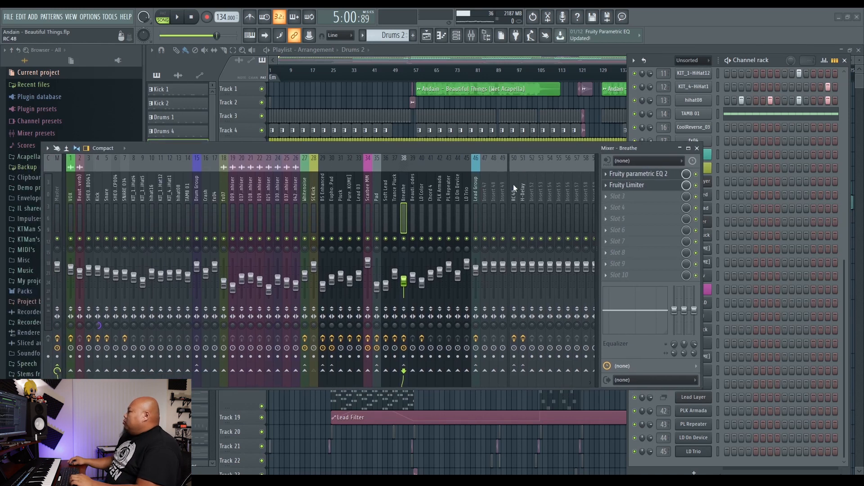
Open the RC 48 reverb from its mixer track and place the plugin window clear of the mixer
left_click(513, 183)
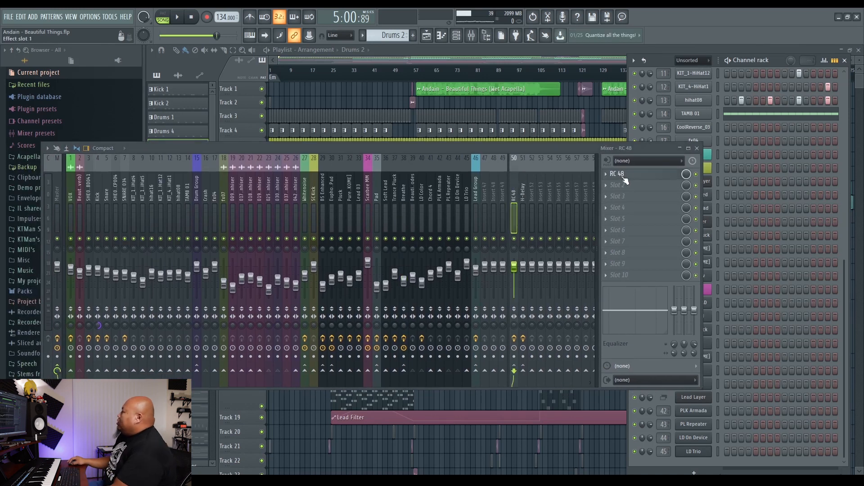
left_click(625, 180)
left_click_drag(229, 98, 751, 80)
left_click_drag(599, 149, 555, 130)
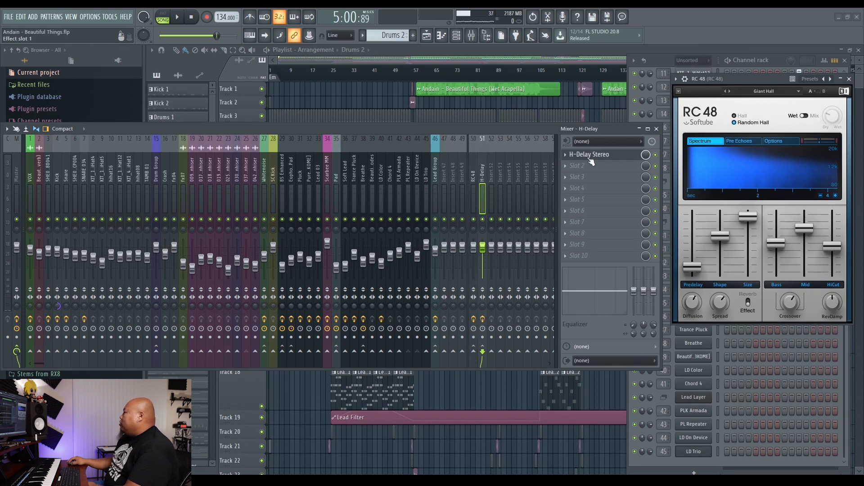
Open the H-Delay Stereo plugin from the H-Delay mixer track and arrange it below the mixer and the RC 48 window
left_click(482, 172)
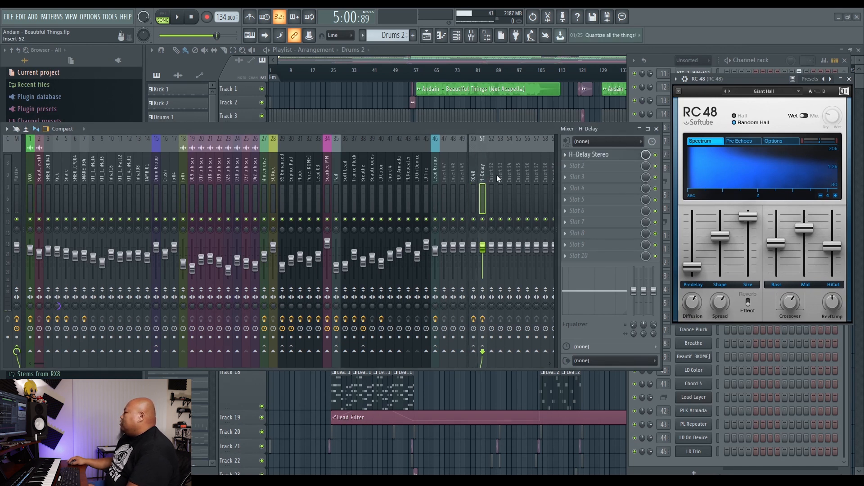
left_click(594, 155)
left_click_drag(677, 220, 784, 338)
left_click_drag(526, 132, 552, 75)
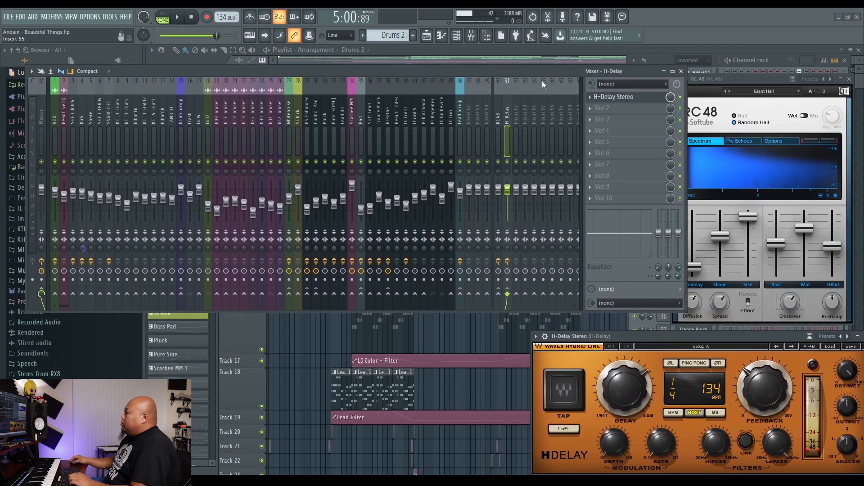
Go through the drum, lead, bass and Whitenoise mixer tracks to examine their effect chains and sends
left_click(171, 129)
left_click(179, 129)
left_click(172, 129)
left_click(163, 131)
left_click(135, 136)
left_click(71, 134)
left_click(163, 133)
left_click(171, 131)
left_click(459, 135)
left_click(452, 131)
left_click(433, 140)
left_click(424, 142)
left_click(433, 137)
left_click(450, 136)
left_click(459, 135)
left_click(433, 137)
left_click(424, 140)
left_click(350, 138)
left_click(301, 136)
left_click(293, 139)
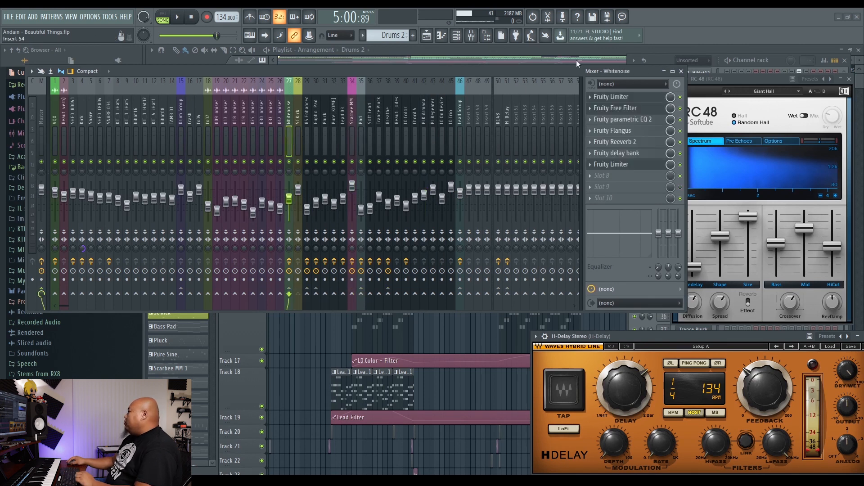
Close the mixer, channel rack and plugin windows, and look over the pattern list and the whole arrangement
left_click(605, 47)
left_click_drag(600, 68, 5, 158)
scroll(161, 331, "down", 3)
scroll(161, 332, "up", 3)
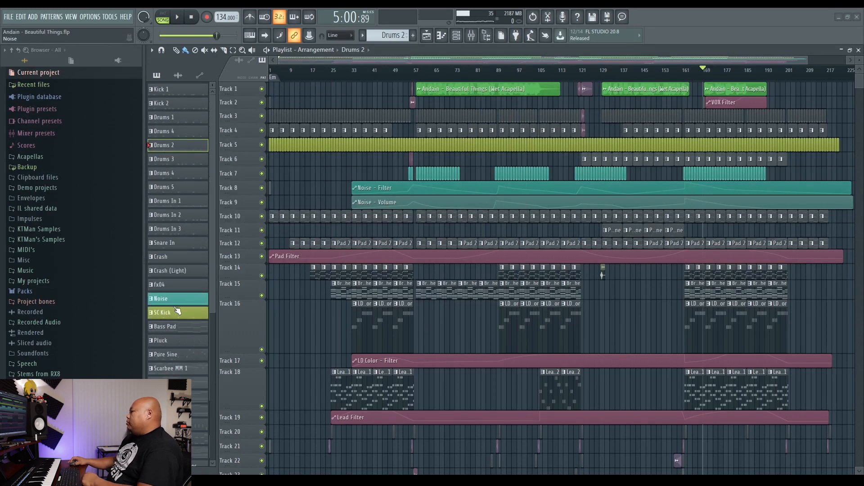
scroll(202, 301, "down", 3)
scroll(540, 270, "down", 2)
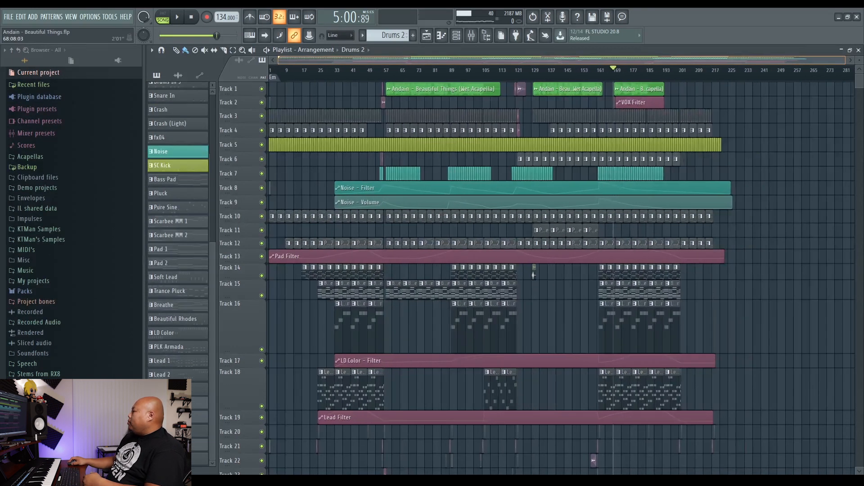